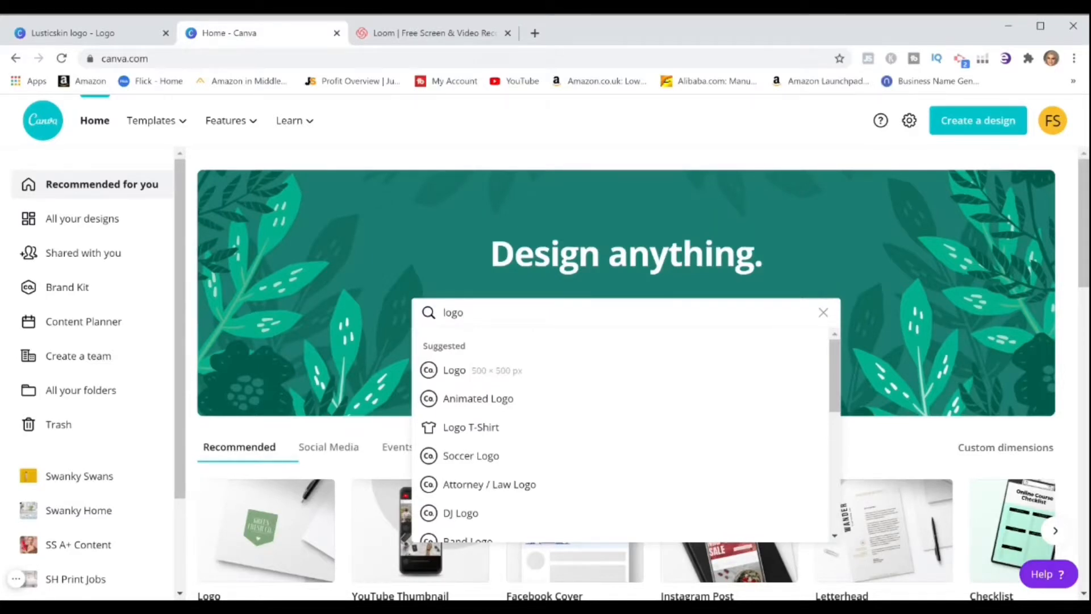
- Open the 500 × 500 px logo templates, browse them and start a design from the cream Jameela Natural Makeup template
{"action": "mouse_move", "coordinate": [834, 358]}
{"action": "left_mouse_down"}
{"action": "mouse_move", "coordinate": [834, 423]}
{"action": "mouse_move", "coordinate": [834, 359]}
{"action": "left_mouse_up"}
{"action": "left_click", "coordinate": [537, 373]}
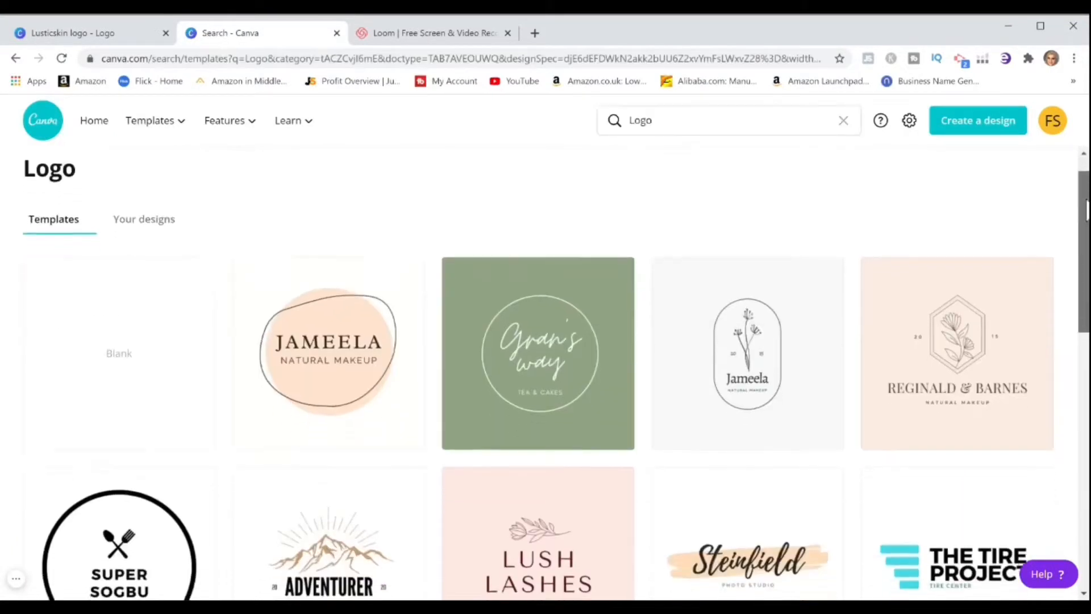
{"action": "scroll", "coordinate": [1086, 210], "scroll_direction": "down", "scroll_amount": 6}
{"action": "left_click_drag", "start_coordinate": [1087, 319], "coordinate": [1074, 413]}
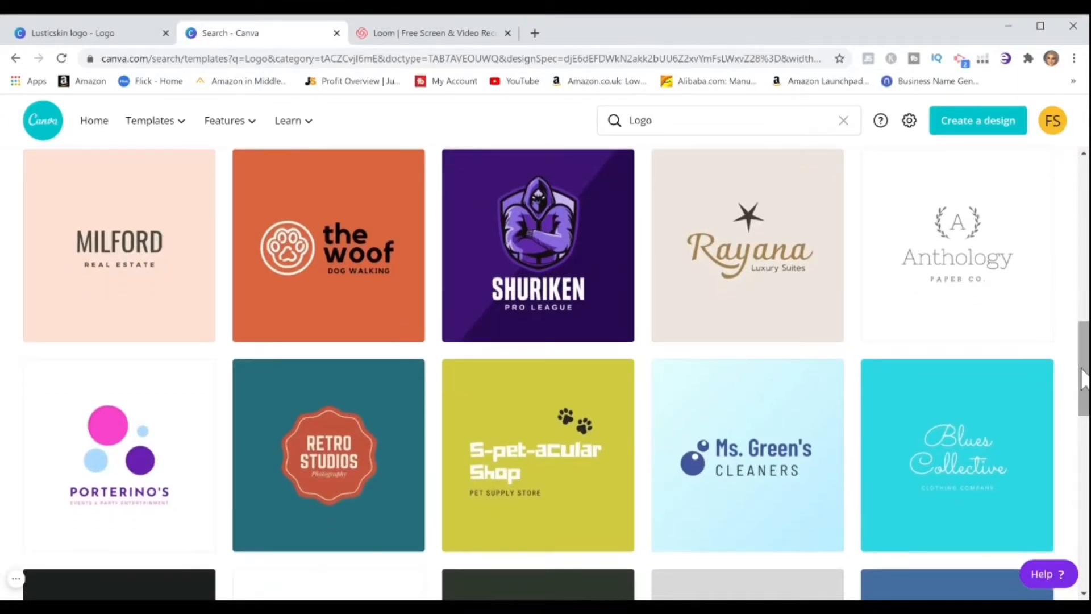
{"action": "scroll", "coordinate": [1080, 400], "scroll_direction": "down", "scroll_amount": 2}
{"action": "left_click_drag", "start_coordinate": [1083, 403], "coordinate": [1087, 333]}
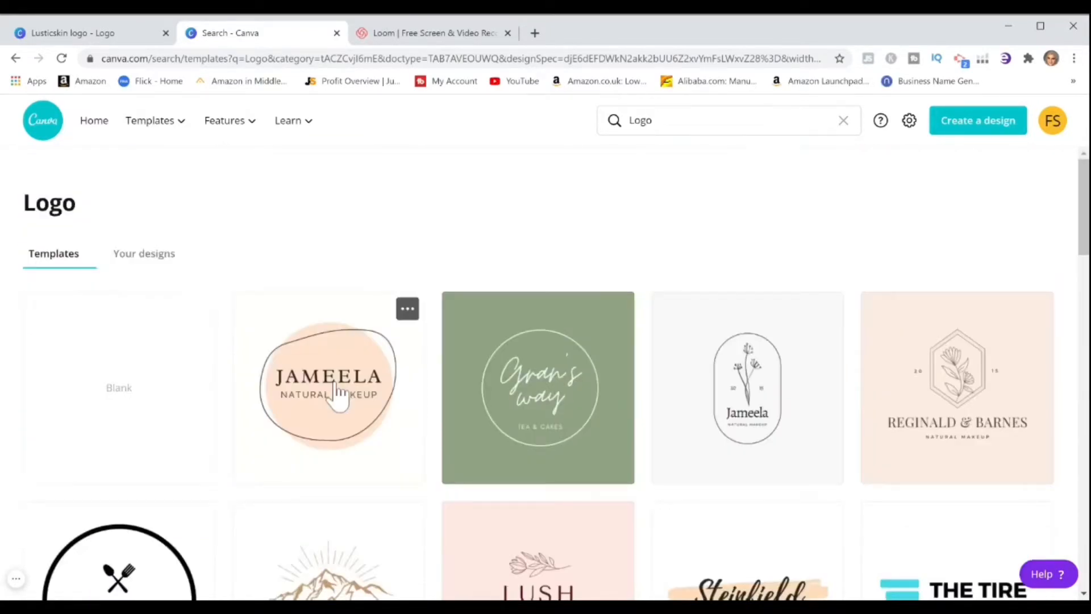
{"action": "left_click", "coordinate": [336, 387]}
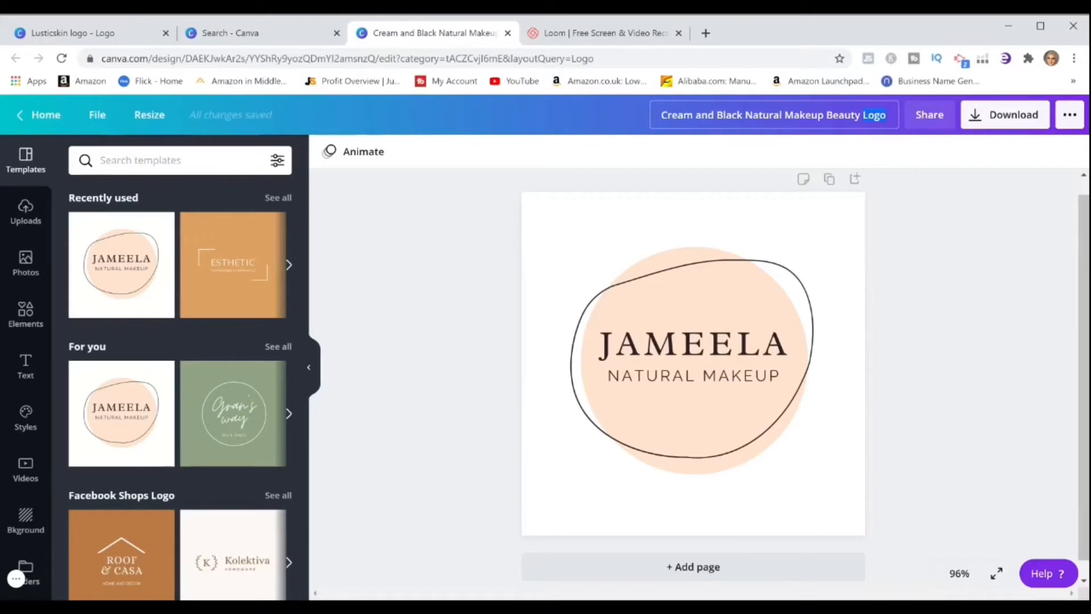
- Rename the design as "My new brand"
{"action": "key", "text": "BackSpace"}
{"action": "key", "text": "BackSpace"}
{"action": "key", "text": "BackSpace"}
{"action": "key", "text": "BackSpace"}
{"action": "key", "text": "BackSpace"}
{"action": "key", "text": "BackSpace"}
{"action": "key", "text": "BackSpace"}
{"action": "key", "text": "BackSpace"}
{"action": "key", "text": "BackSpace"}
{"action": "key", "text": "BackSpace"}
{"action": "key", "text": "BackSpace"}
{"action": "key", "text": "BackSpace"}
{"action": "key", "text": "BackSpace"}
{"action": "key", "text": "BackSpace"}
{"action": "key", "text": "BackSpace"}
{"action": "key", "text": "BackSpace"}
{"action": "key", "text": "BackSpace"}
{"action": "key", "text": "BackSpace"}
{"action": "key", "text": "BackSpace"}
{"action": "key", "text": "BackSpace"}
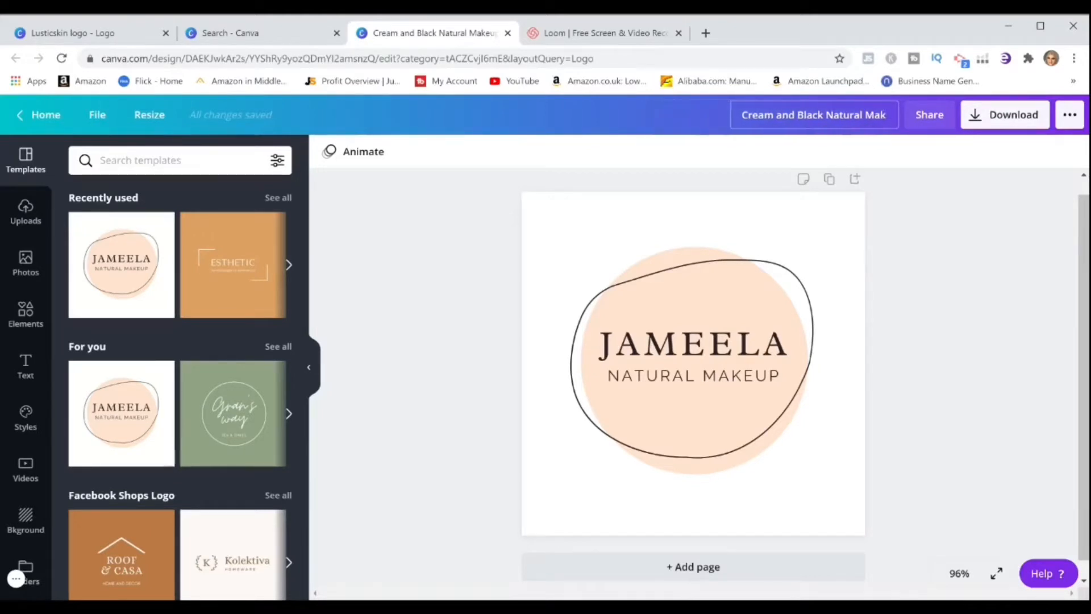
{"action": "type", "text": "My new"}
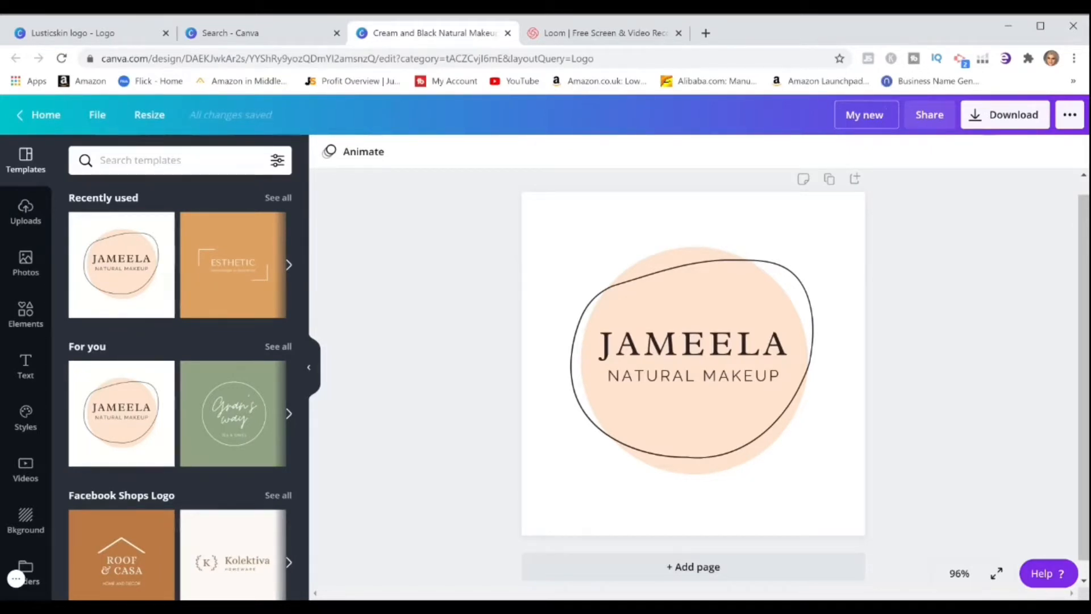
{"action": "type", "text": " brand"}
{"action": "key", "text": "Return"}
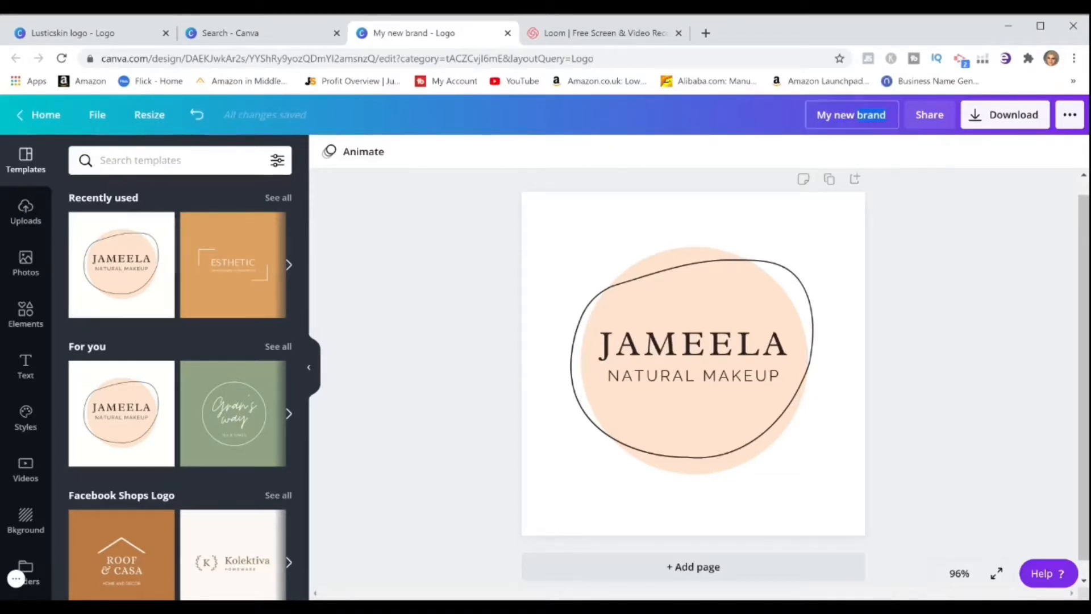
- Replace the main heading JAMEELA in the logo with the brand owner's first name in capitals
{"action": "left_click", "coordinate": [709, 357]}
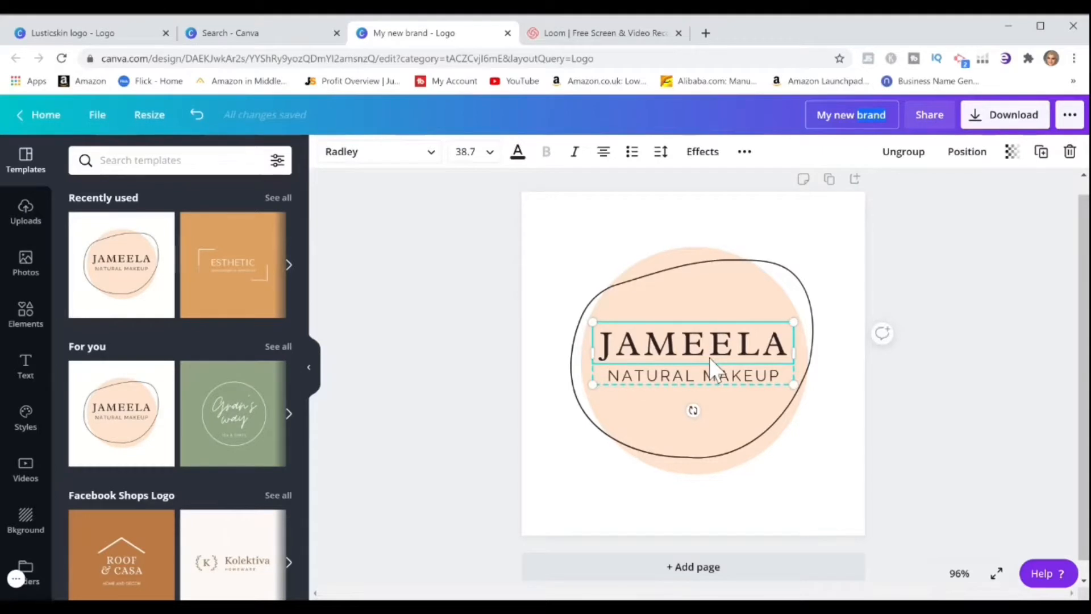
{"action": "mouse_move", "coordinate": [718, 351]}
{"action": "left_mouse_down"}
{"action": "mouse_move", "coordinate": [714, 373]}
{"action": "mouse_move", "coordinate": [721, 351]}
{"action": "left_mouse_up"}
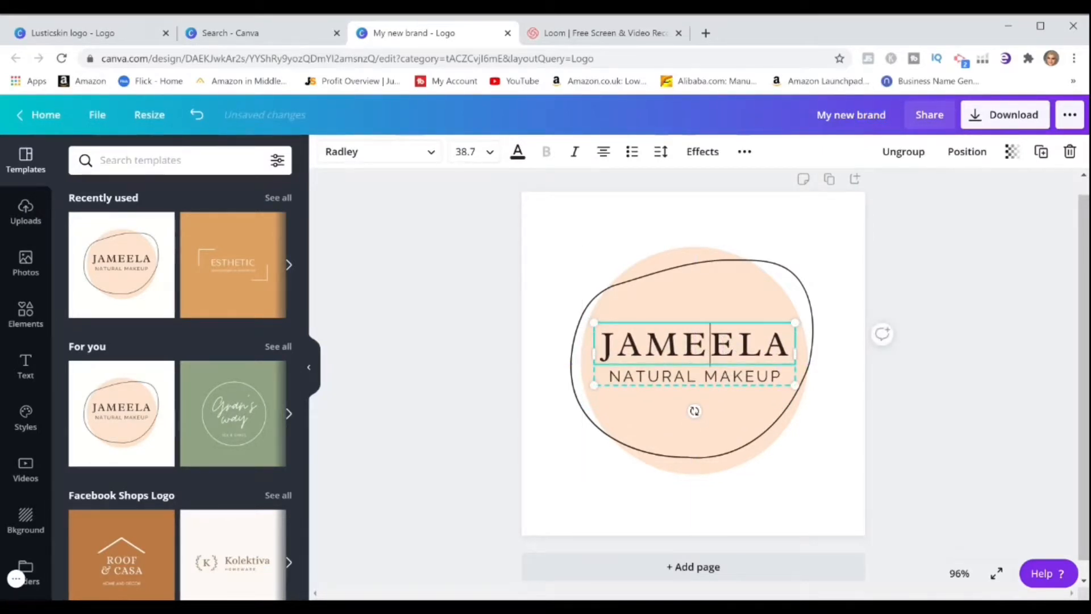
{"action": "key", "text": "BackSpace"}
{"action": "key", "text": "BackSpace"}
{"action": "key", "text": "BackSpace"}
{"action": "key", "text": "BackSpace"}
{"action": "key", "text": "BackSpace"}
{"action": "key", "text": "BackSpace"}
{"action": "key", "text": "BackSpace"}
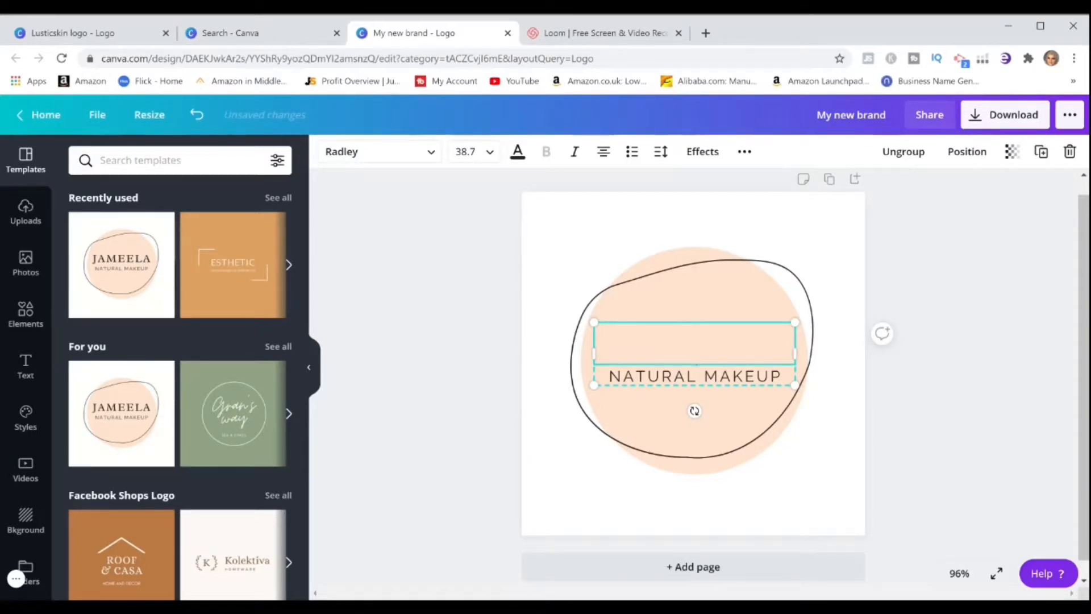
{"action": "type", "text": "FARAH"}
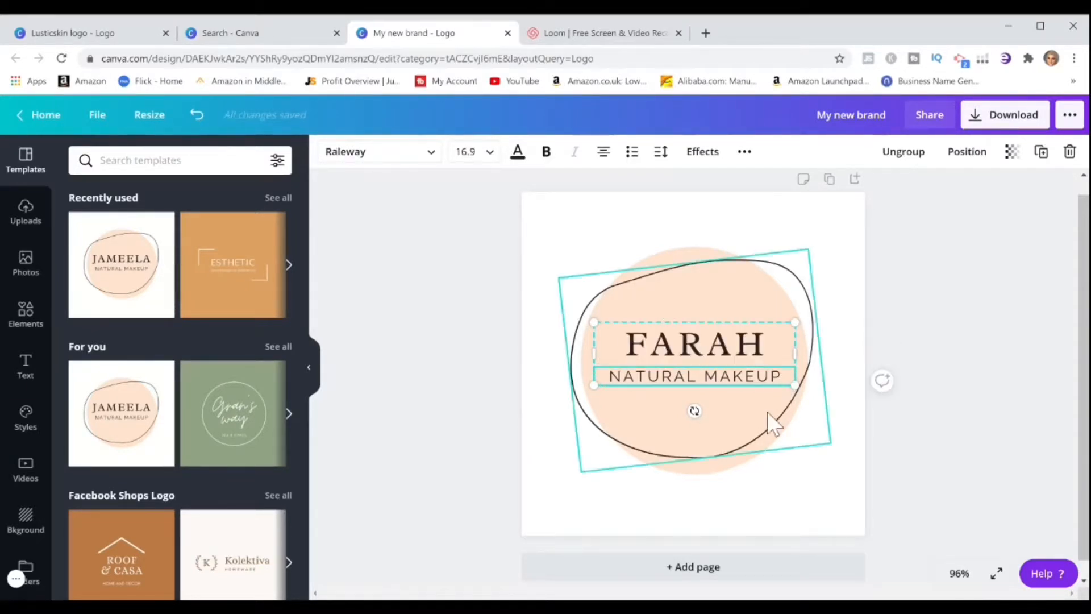
- Reposition the peach circle, the black outline and the text group slightly higher on the logo page
{"action": "left_click", "coordinate": [757, 420]}
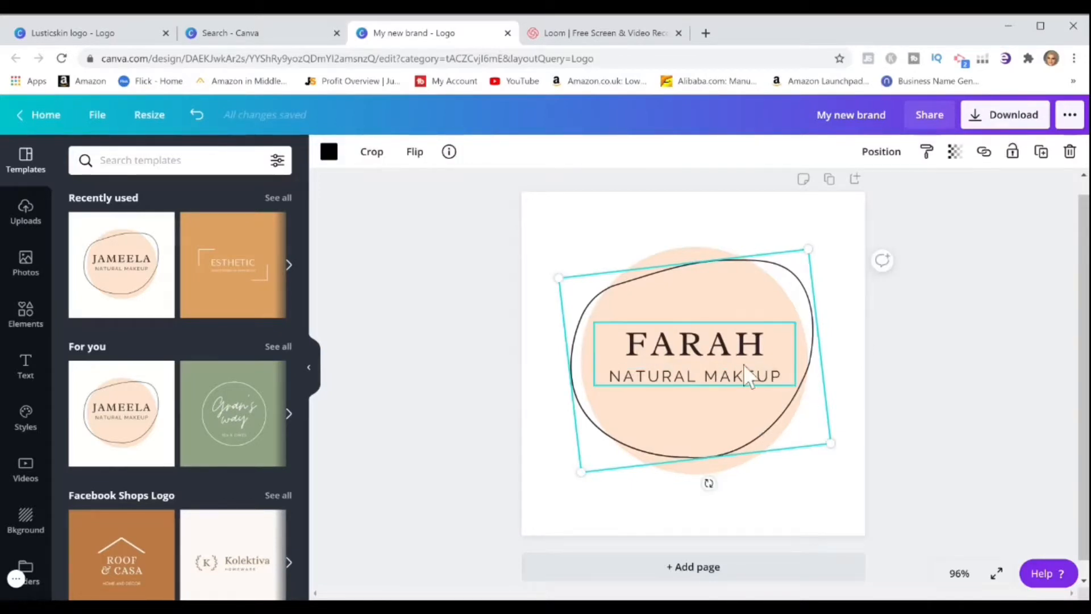
{"action": "left_click", "coordinate": [704, 234]}
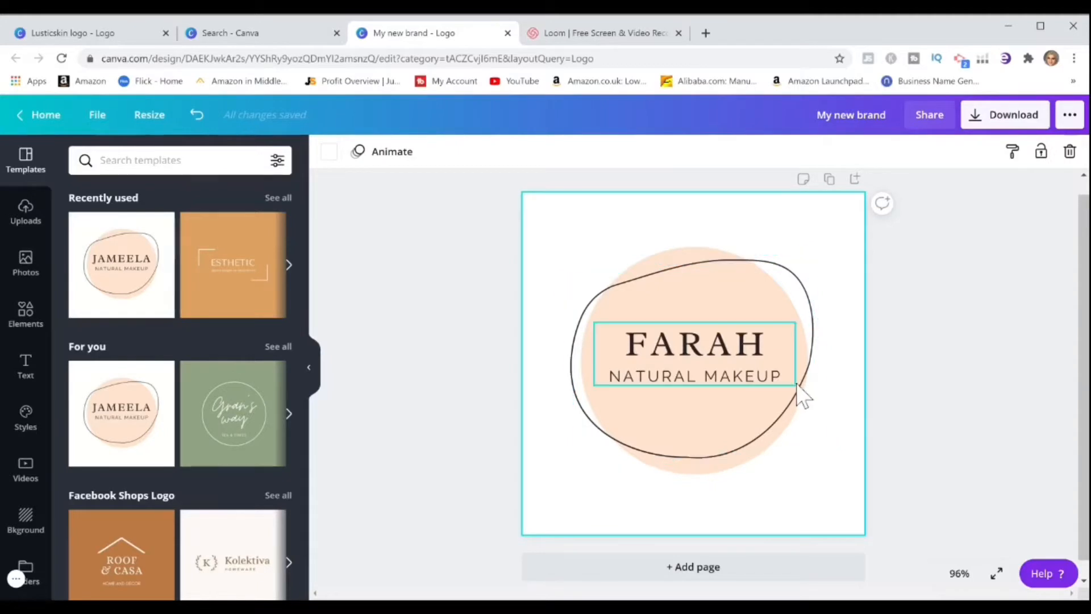
{"action": "mouse_move", "coordinate": [747, 250]}
{"action": "left_mouse_down"}
{"action": "mouse_move", "coordinate": [719, 329]}
{"action": "mouse_move", "coordinate": [706, 316]}
{"action": "mouse_move", "coordinate": [760, 238]}
{"action": "left_mouse_up"}
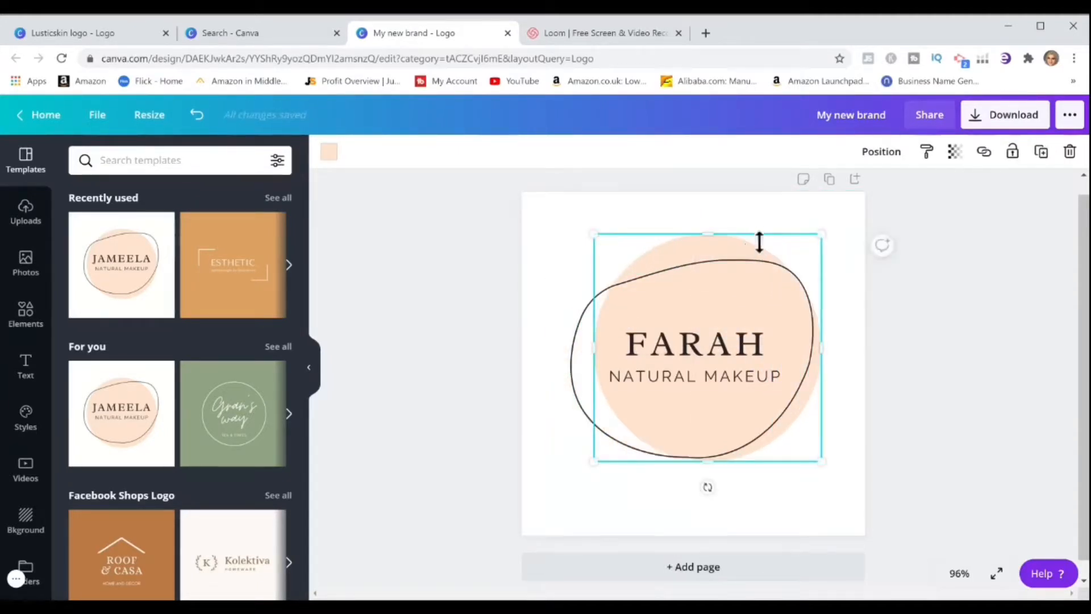
{"action": "mouse_move", "coordinate": [725, 270]}
{"action": "left_mouse_down"}
{"action": "mouse_move", "coordinate": [711, 372]}
{"action": "mouse_move", "coordinate": [716, 297]}
{"action": "mouse_move", "coordinate": [734, 269]}
{"action": "left_mouse_up"}
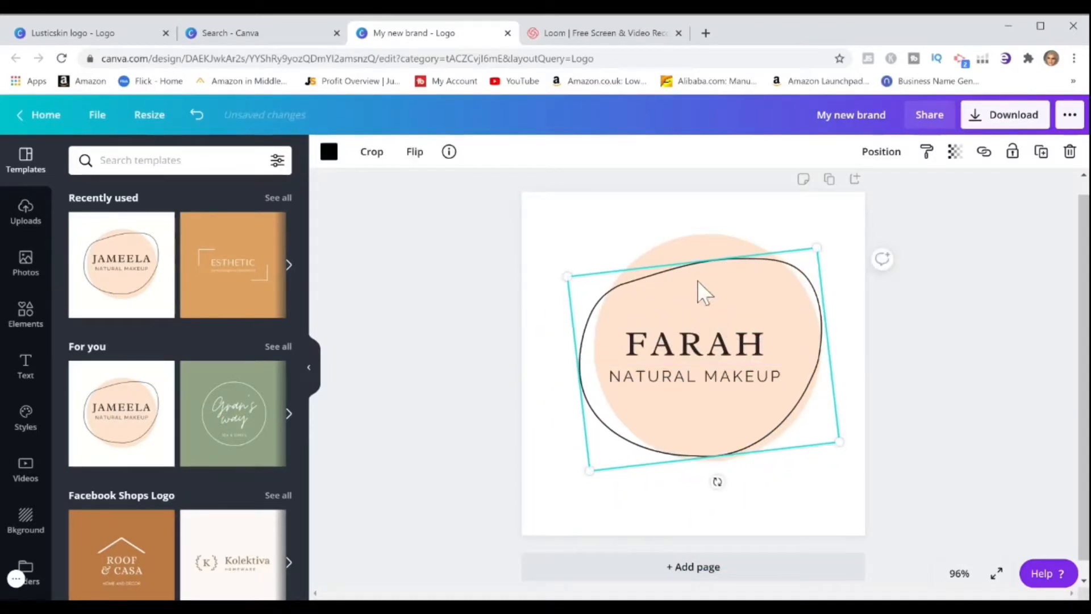
{"action": "left_click_drag", "start_coordinate": [709, 251], "coordinate": [694, 253]}
{"action": "left_click", "coordinate": [709, 303]}
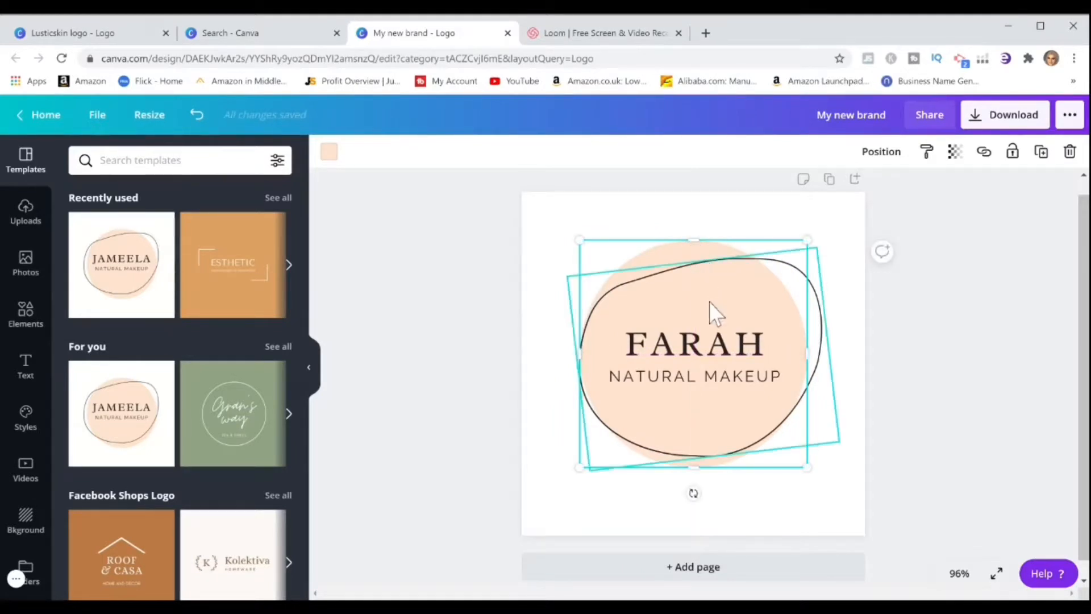
{"action": "left_click_drag", "start_coordinate": [704, 303], "coordinate": [700, 293]}
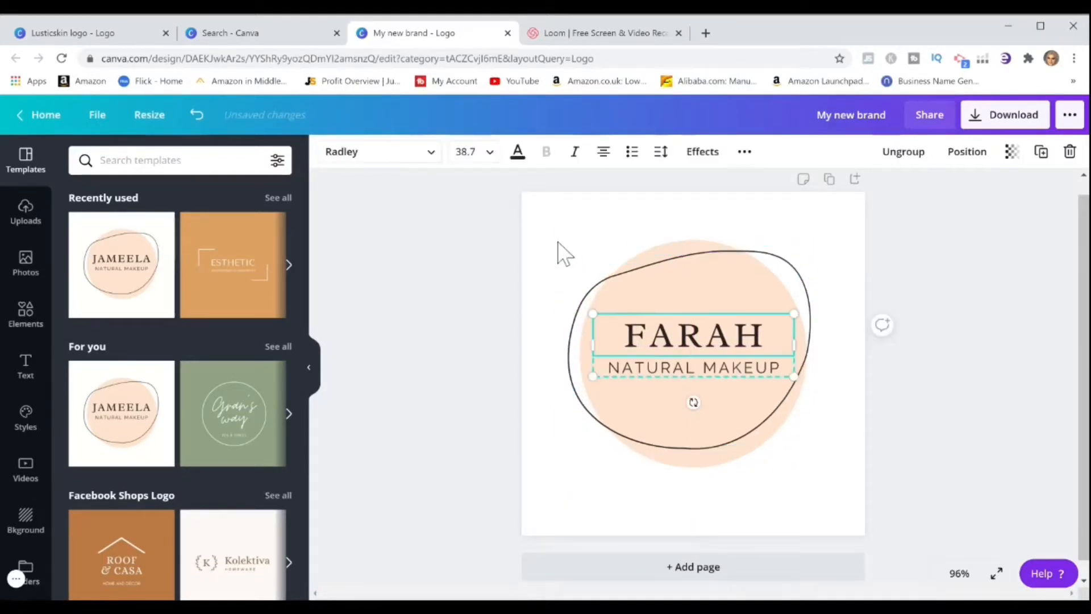
{"action": "left_click", "coordinate": [557, 240]}
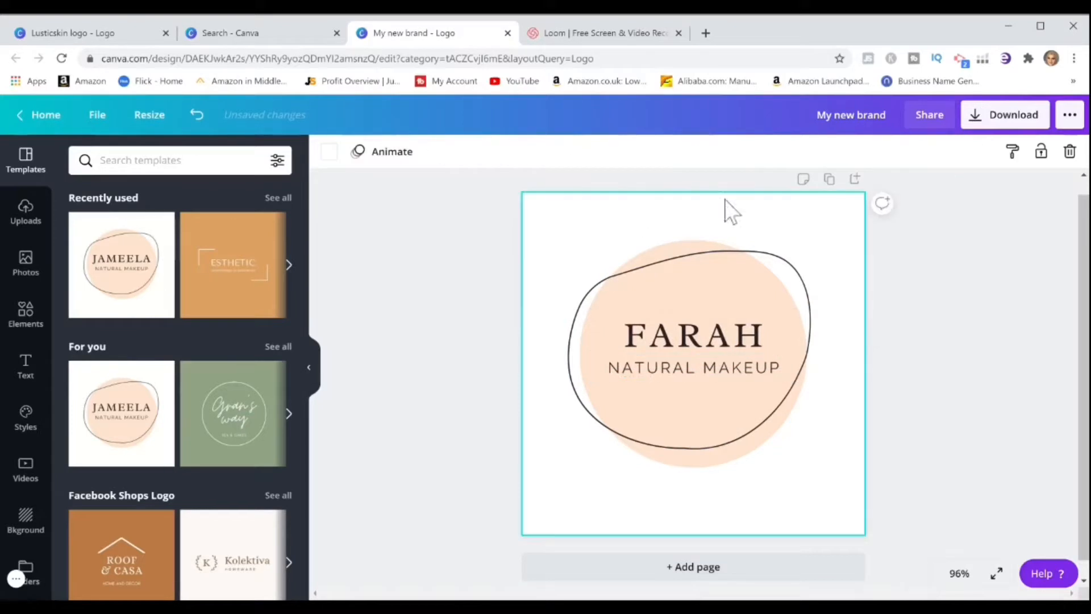
- Add a blank second page and browse the full Gaming Logo template collection
{"action": "left_click", "coordinate": [855, 179]}
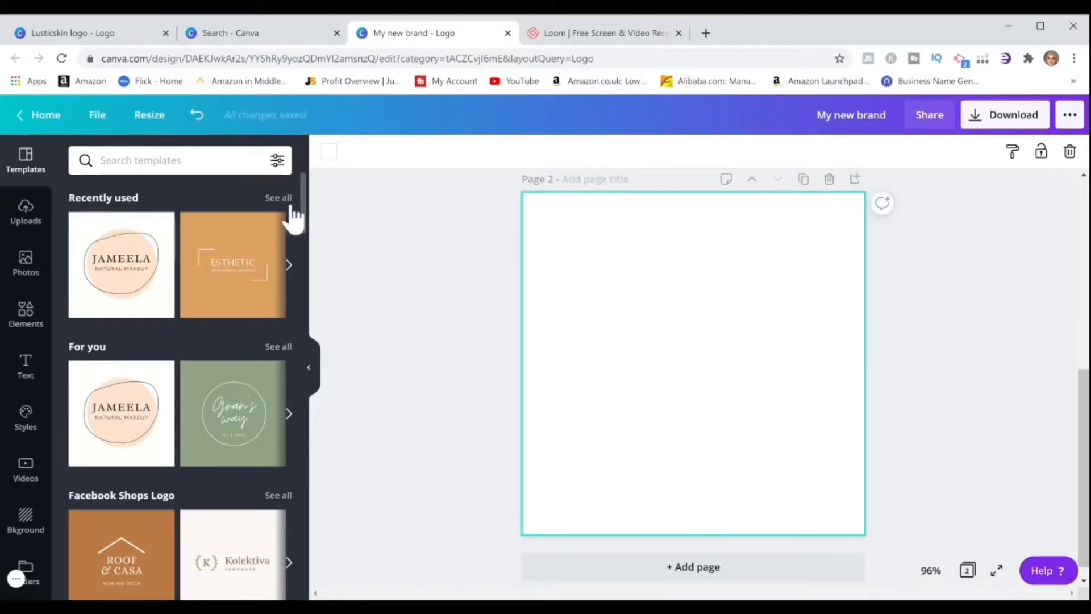
{"action": "left_click_drag", "start_coordinate": [306, 214], "coordinate": [309, 288]}
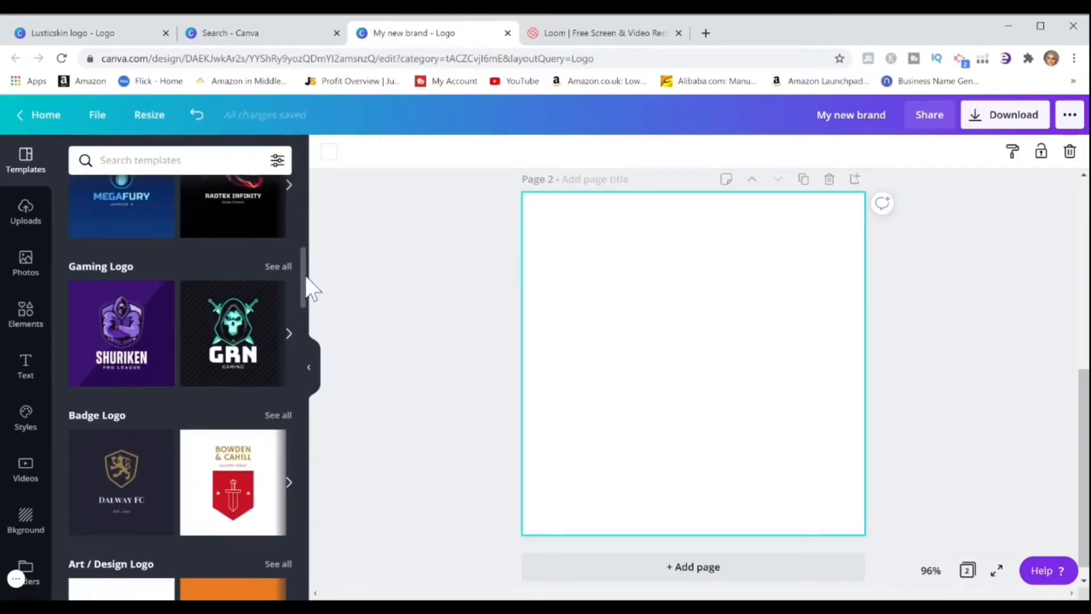
{"action": "left_click", "coordinate": [275, 267]}
{"action": "left_click_drag", "start_coordinate": [305, 269], "coordinate": [296, 235]}
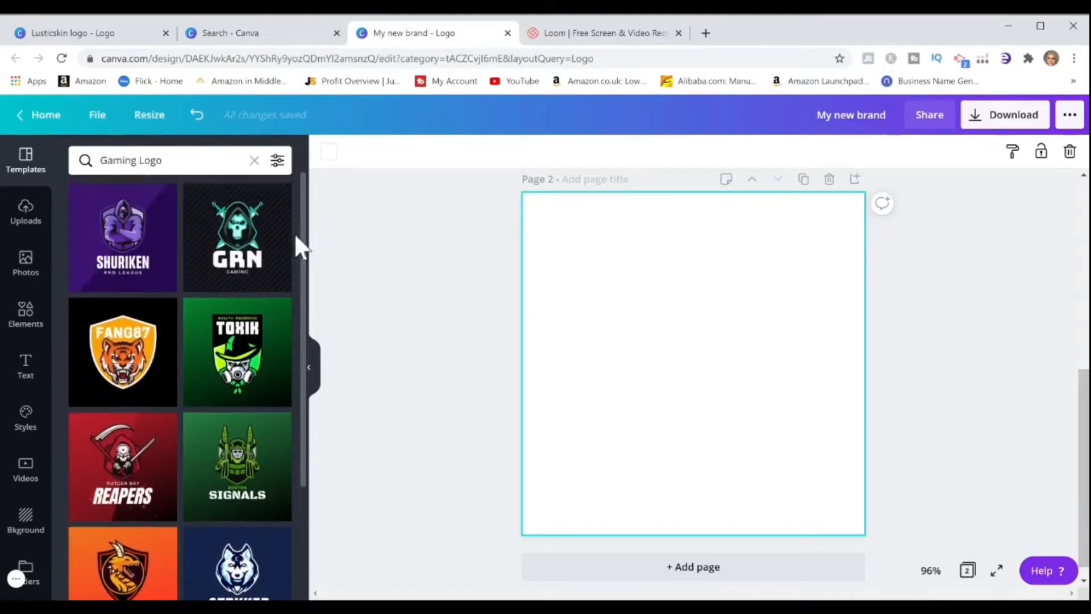
- Clear the Gaming Logo search and view the color and language filter options for templates
{"action": "left_click", "coordinate": [254, 160]}
{"action": "left_click", "coordinate": [281, 163]}
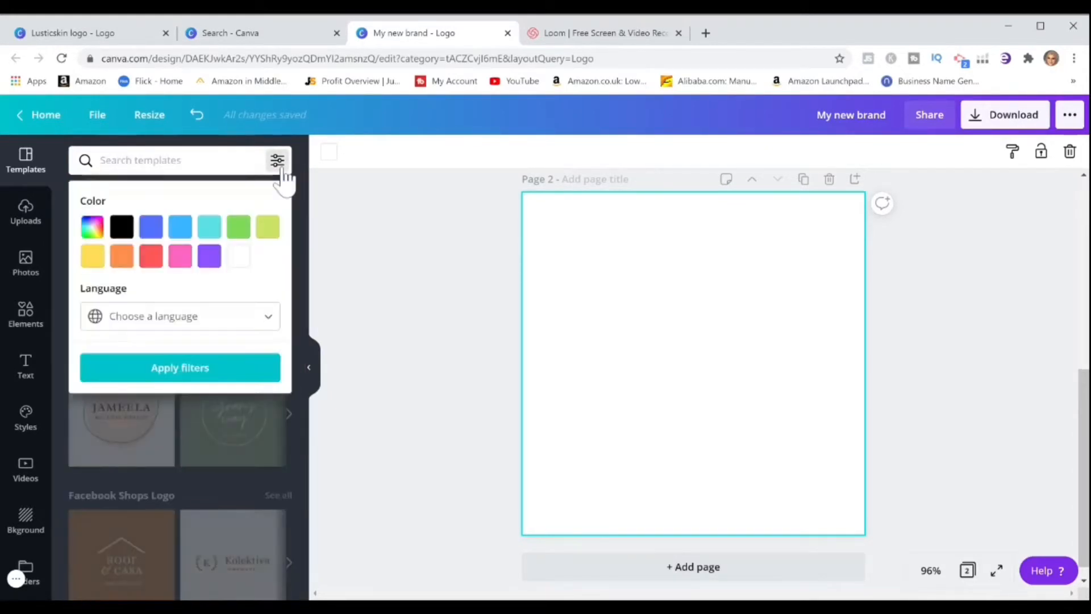
{"action": "left_click", "coordinate": [280, 163]}
- Browse the Badge Logo templates and apply the orange Stryker Leap dragon shield template to page 2
{"action": "left_click_drag", "start_coordinate": [307, 214], "coordinate": [307, 244]}
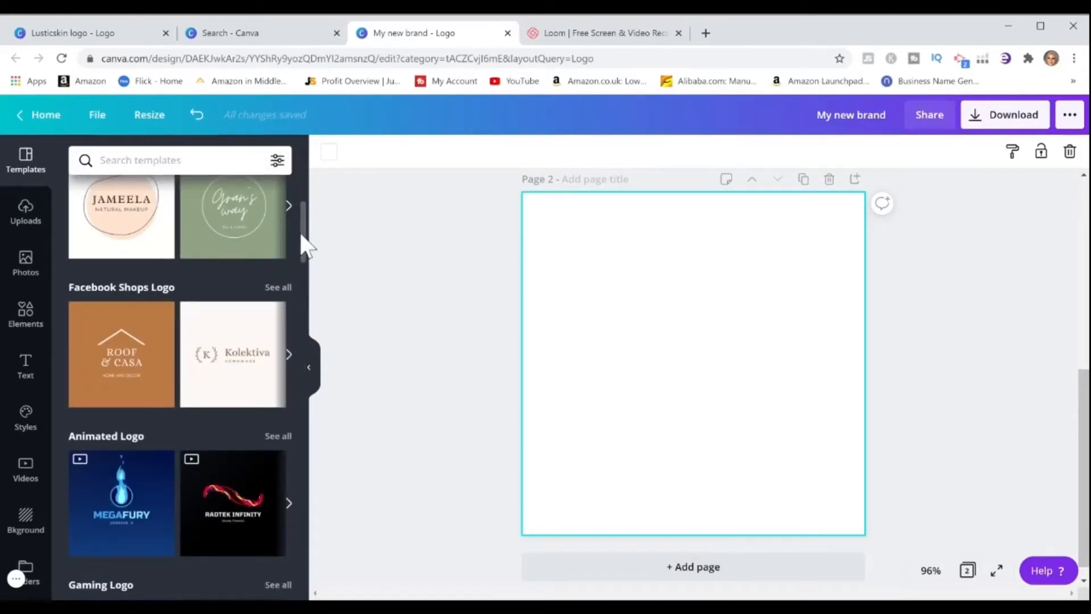
{"action": "scroll", "coordinate": [307, 244], "scroll_direction": "down", "scroll_amount": 2}
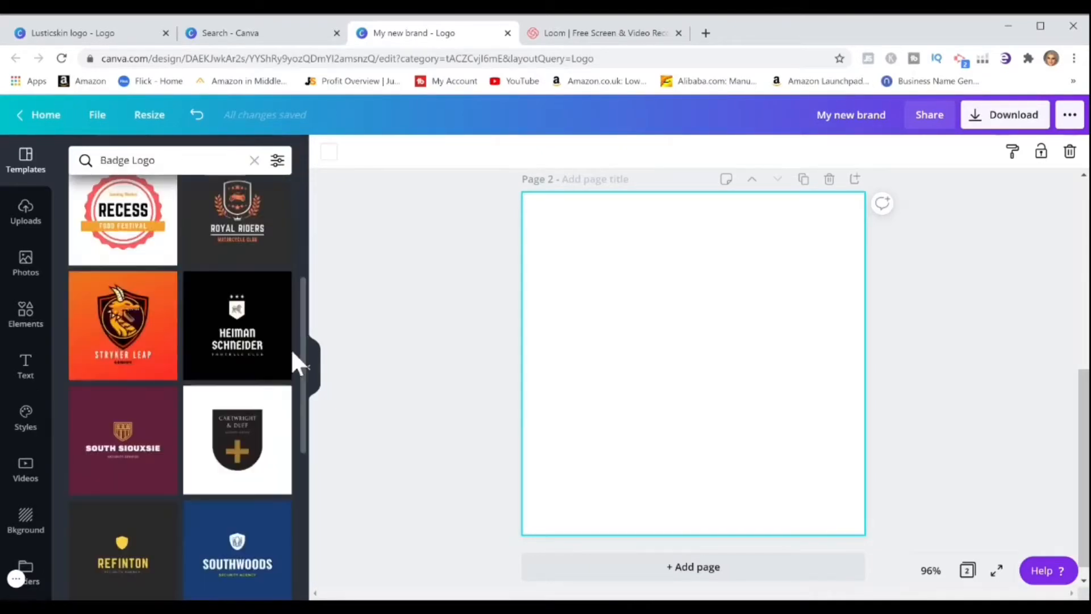
{"action": "scroll", "coordinate": [293, 361], "scroll_direction": "down", "scroll_amount": 1}
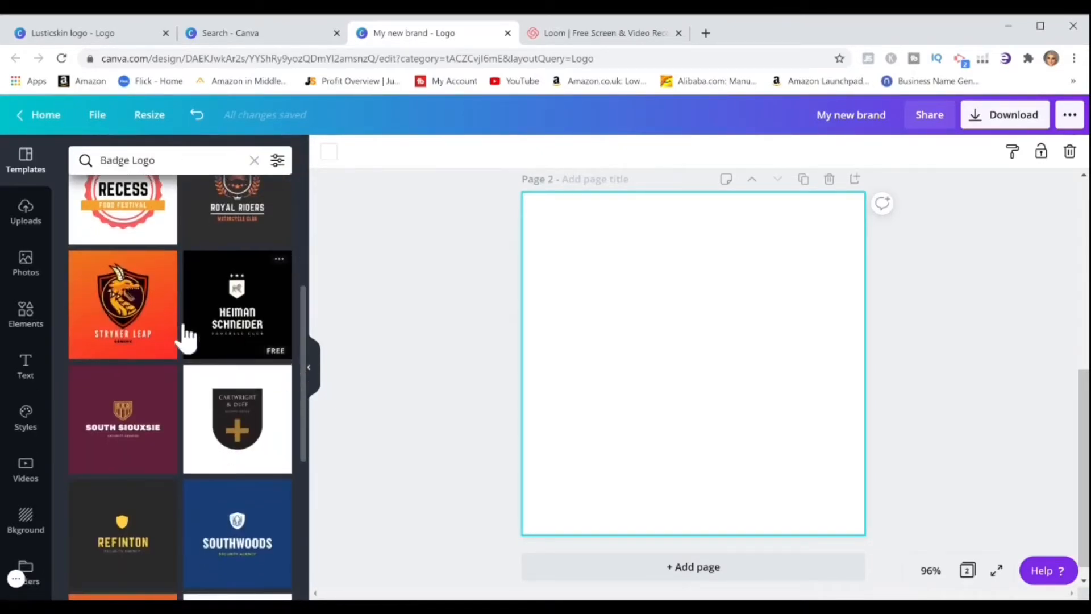
{"action": "left_click", "coordinate": [140, 336]}
{"action": "left_click", "coordinate": [806, 350]}
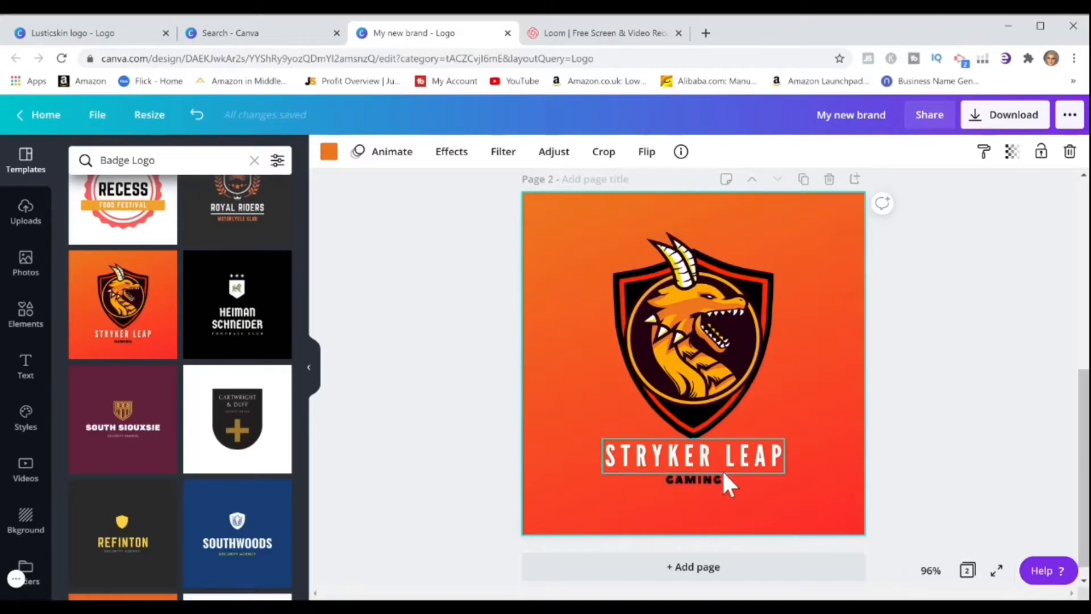
- Replace the STRYKER LEAP heading under the dragon shield with "Ken's Hotsauce"
{"action": "double_click", "coordinate": [787, 466]}
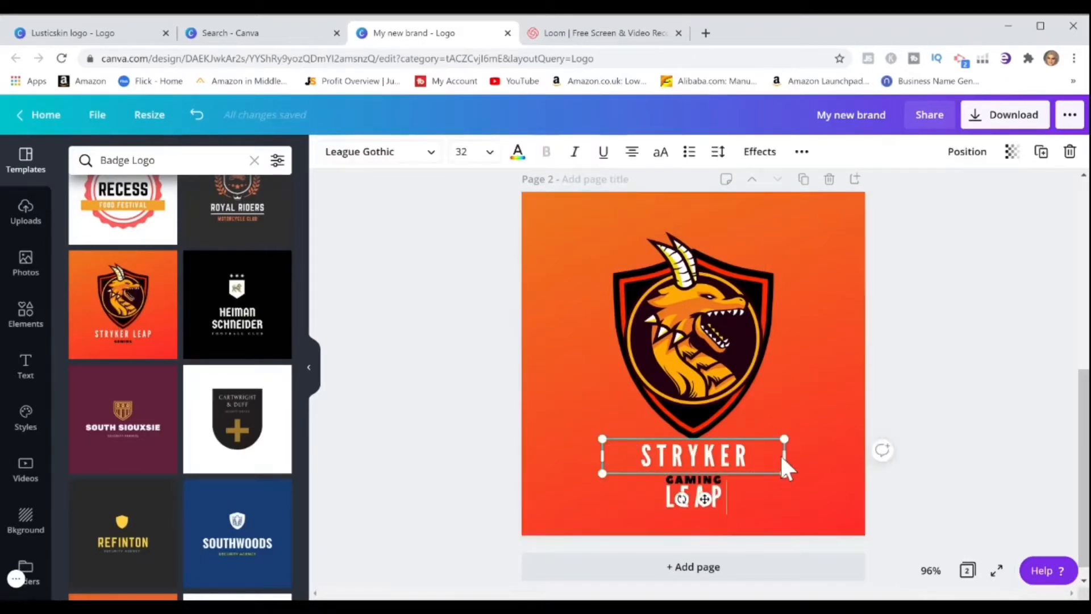
{"action": "key", "text": "BackSpace"}
{"action": "key", "text": "BackSpace"}
{"action": "key", "text": "BackSpace"}
{"action": "key", "text": "BackSpace"}
{"action": "key", "text": "BackSpace"}
{"action": "key", "text": "BackSpace"}
{"action": "key", "text": "BackSpace"}
{"action": "key", "text": "BackSpace"}
{"action": "key", "text": "BackSpace"}
{"action": "key", "text": "BackSpace"}
{"action": "key", "text": "BackSpace"}
{"action": "key", "text": "BackSpace"}
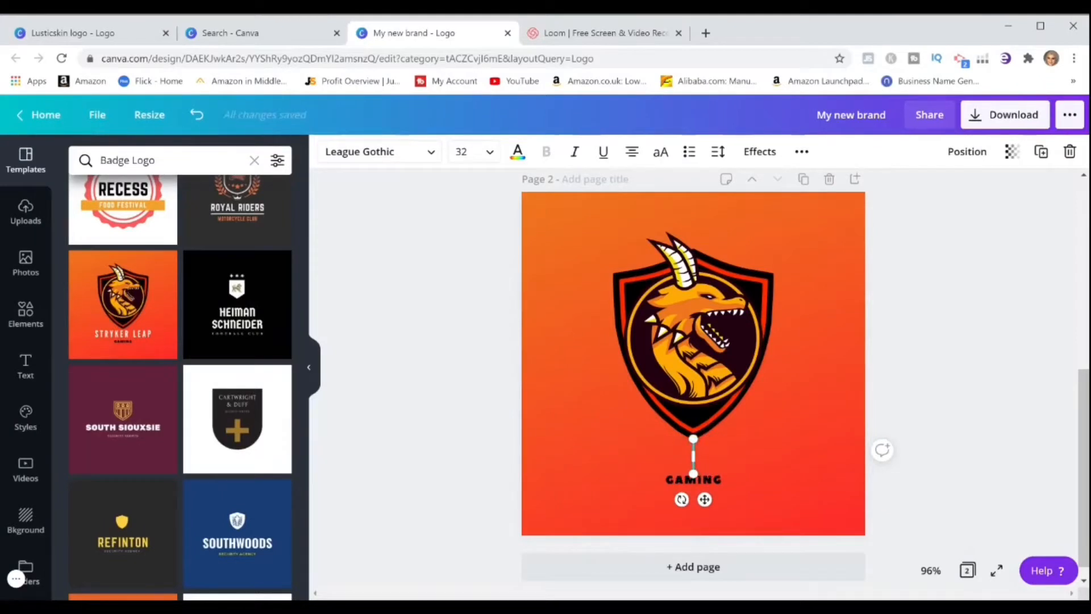
{"action": "type", "text": "K"}
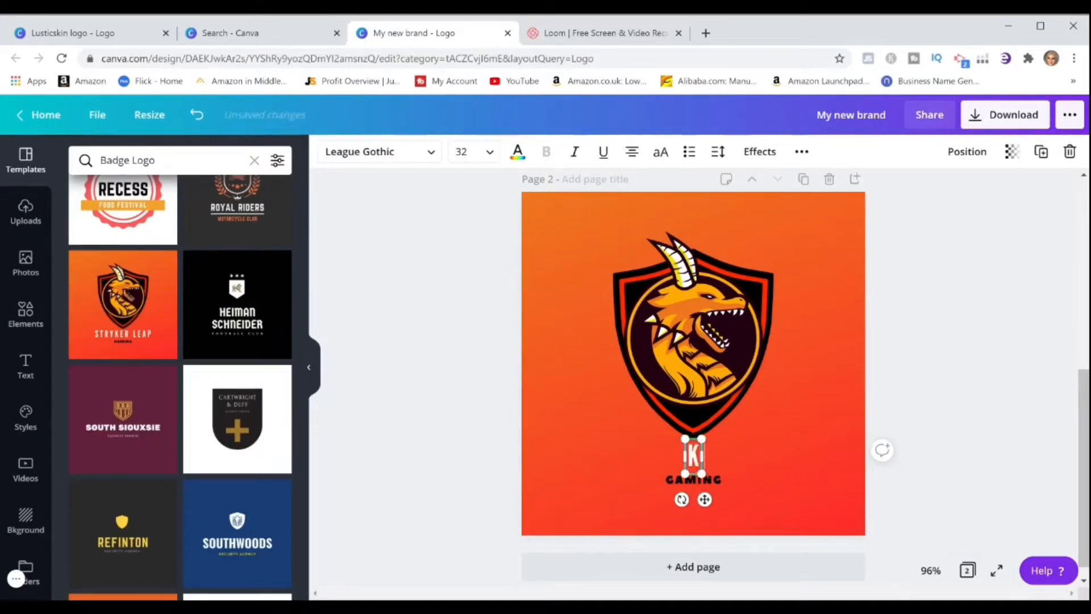
{"action": "type", "text": "en's"}
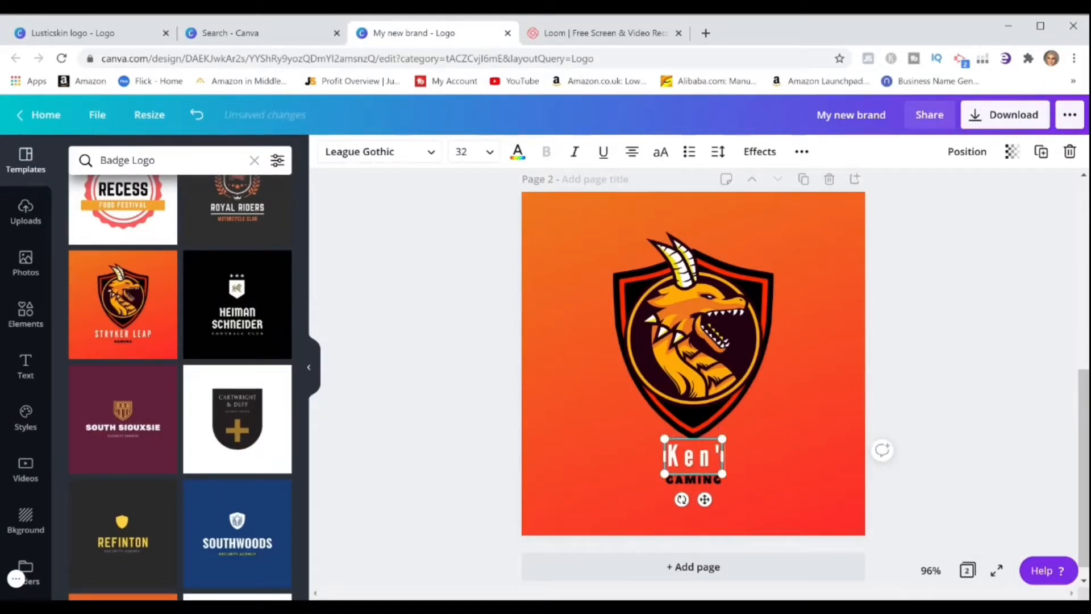
{"action": "type", "text": " Hot"}
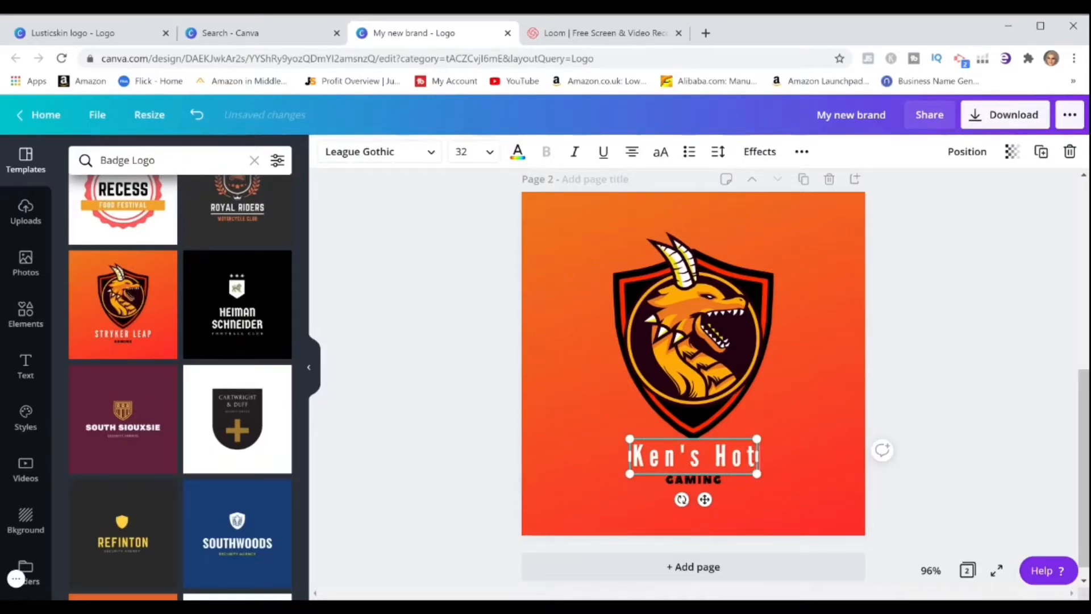
{"action": "type", "text": "sauce"}
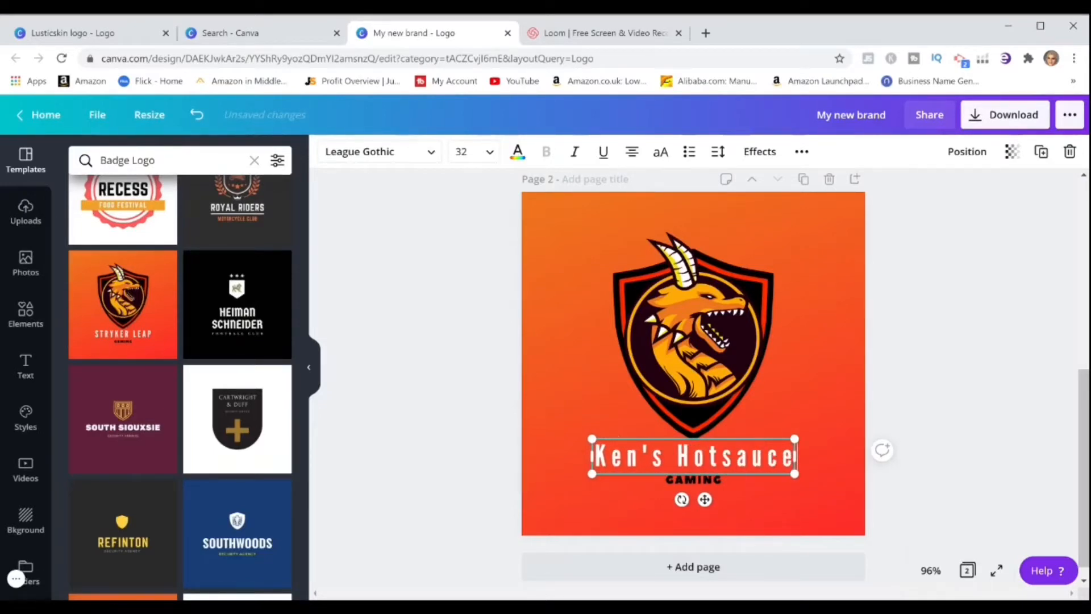
- Replace the GAMING subtitle below the heading with "Mom's Recipe"
{"action": "left_click", "coordinate": [691, 479]}
{"action": "left_click", "coordinate": [695, 477]}
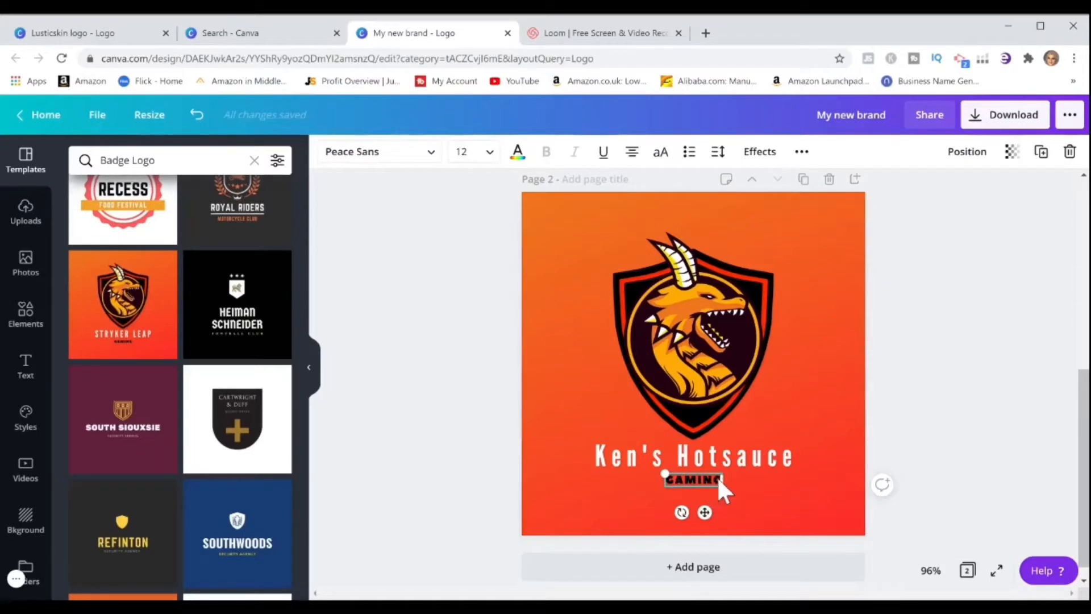
{"action": "double_click", "coordinate": [717, 477]}
{"action": "type", "text": "M"}
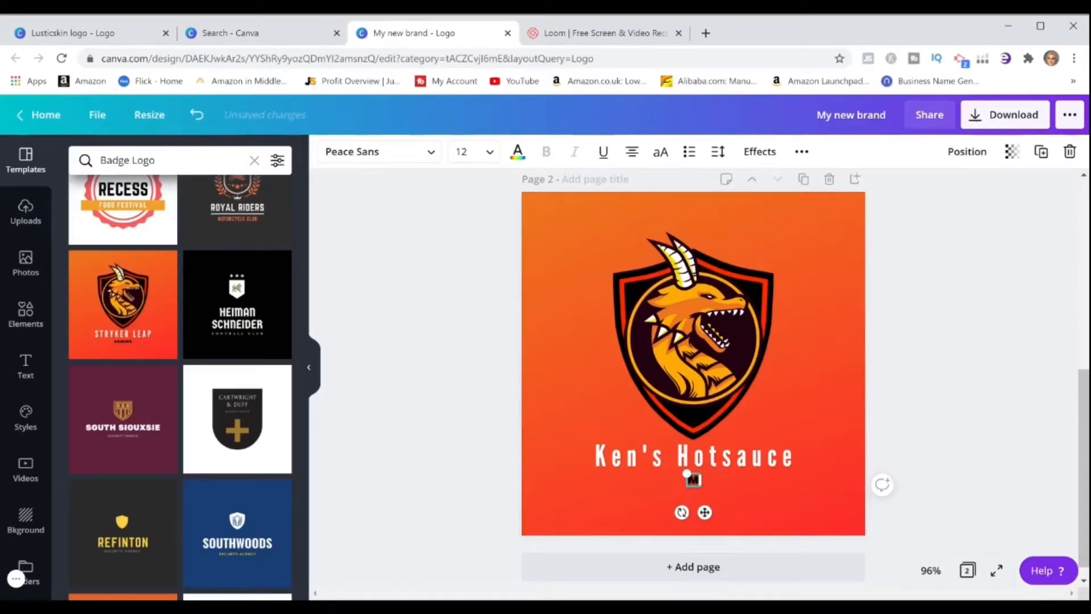
{"action": "type", "text": "um's Recipe"}
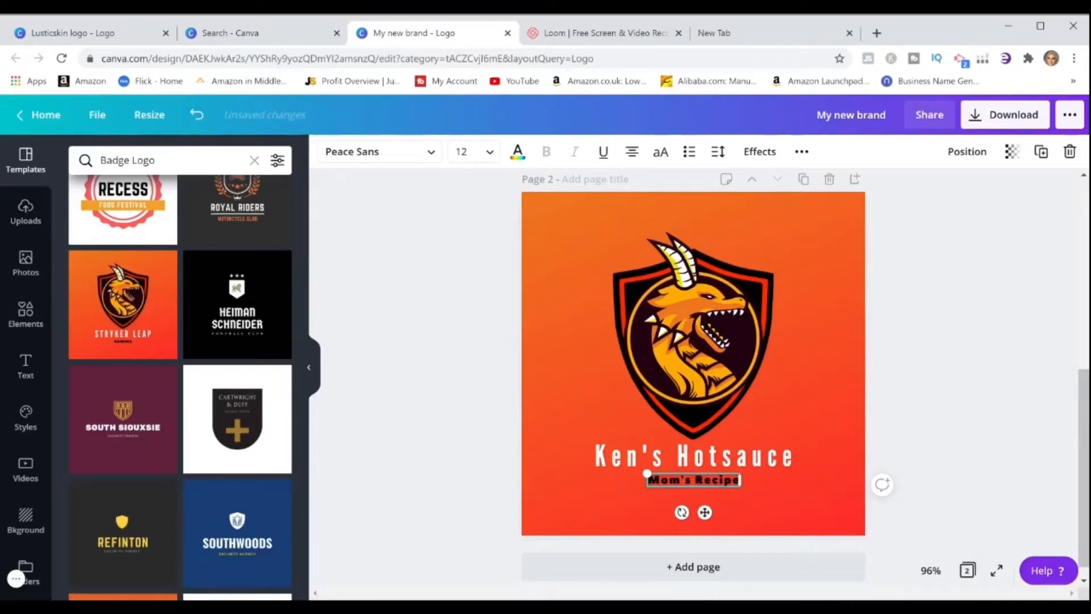
- Send the dragon illustration on page 2 backward so it sits behind the black shield
{"action": "left_click", "coordinate": [777, 505]}
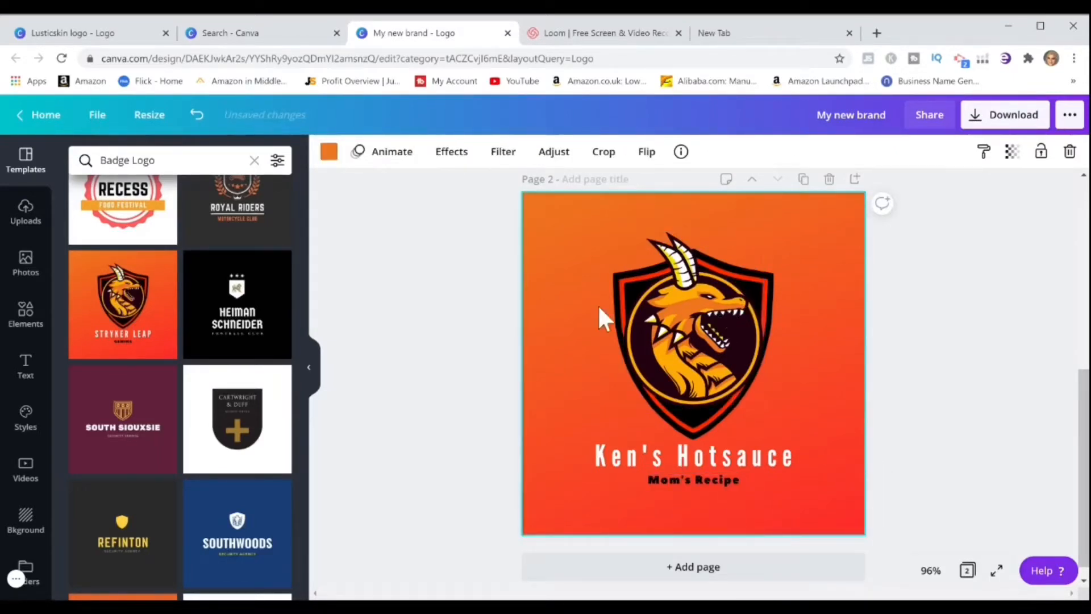
{"action": "left_click", "coordinate": [694, 312]}
{"action": "mouse_move", "coordinate": [694, 312]}
{"action": "left_mouse_down"}
{"action": "mouse_move", "coordinate": [655, 305]}
{"action": "mouse_move", "coordinate": [692, 304]}
{"action": "left_mouse_up"}
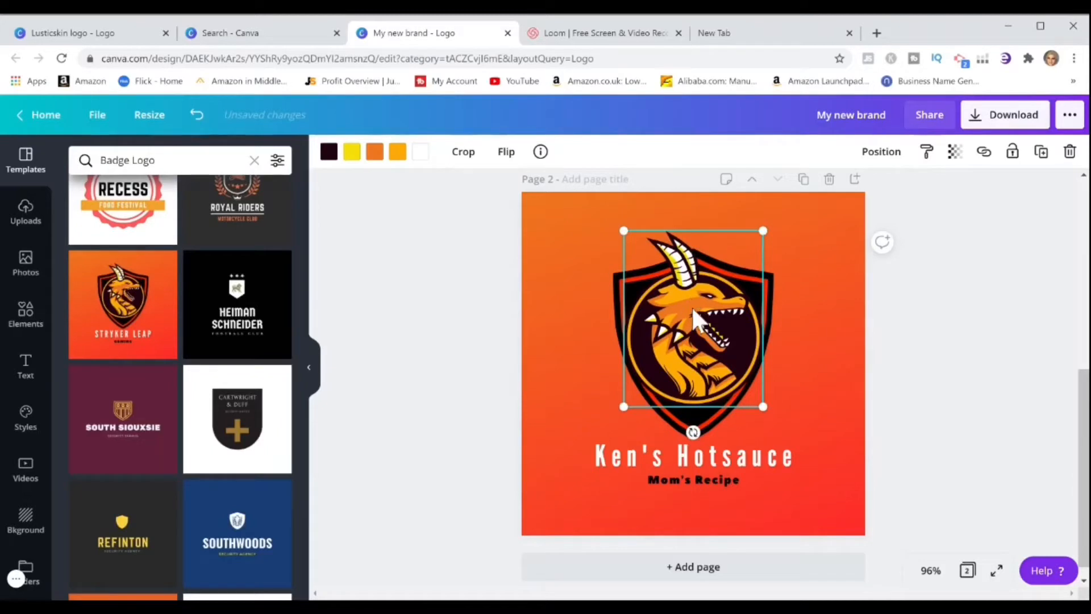
{"action": "left_click", "coordinate": [895, 160]}
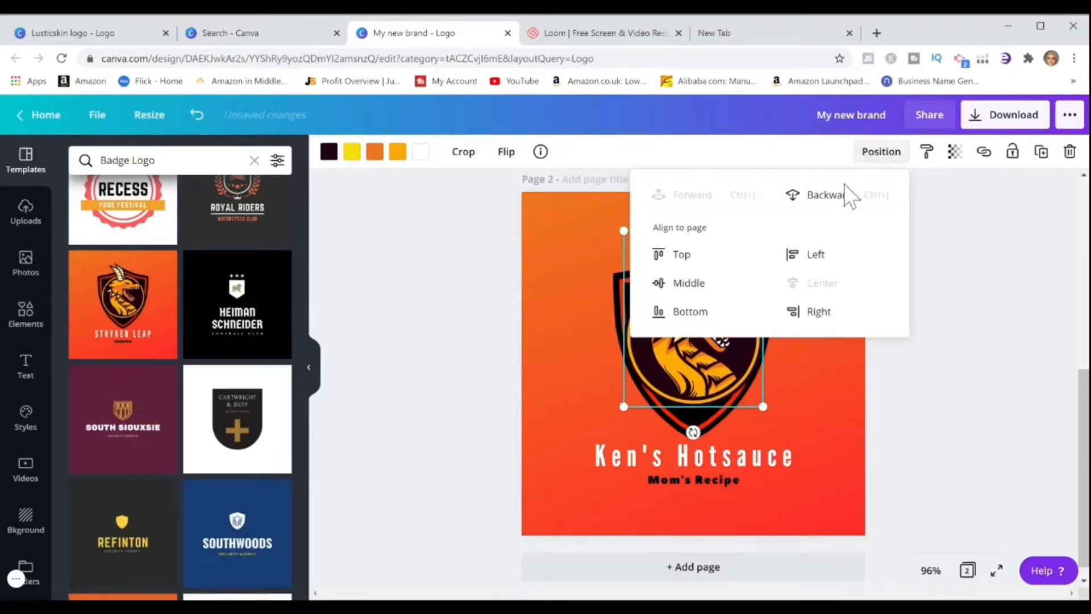
{"action": "left_click", "coordinate": [833, 208]}
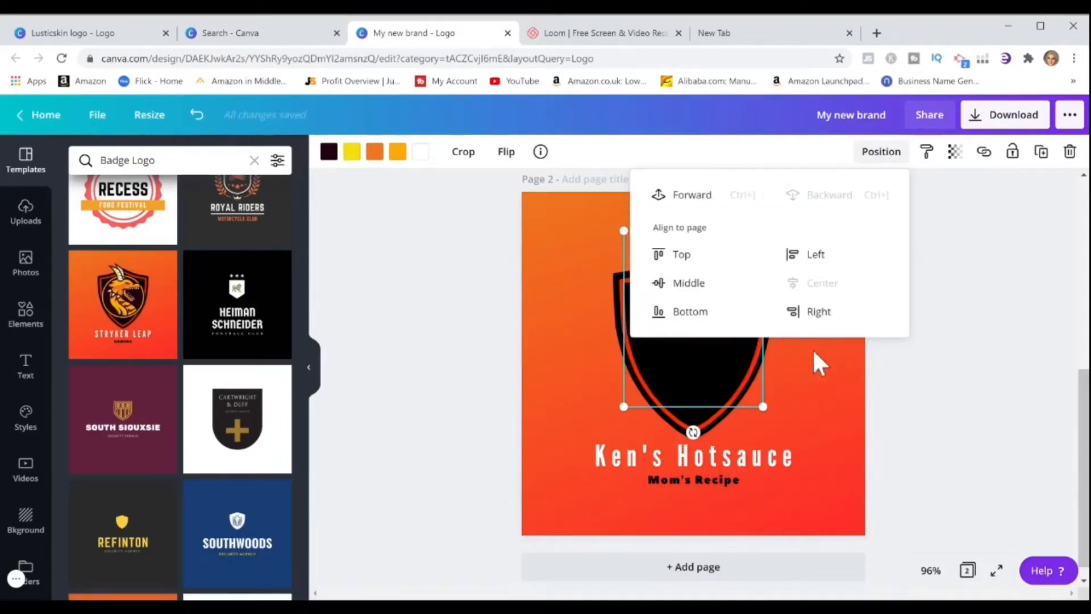
{"action": "left_click", "coordinate": [822, 381]}
{"action": "left_click", "coordinate": [819, 376]}
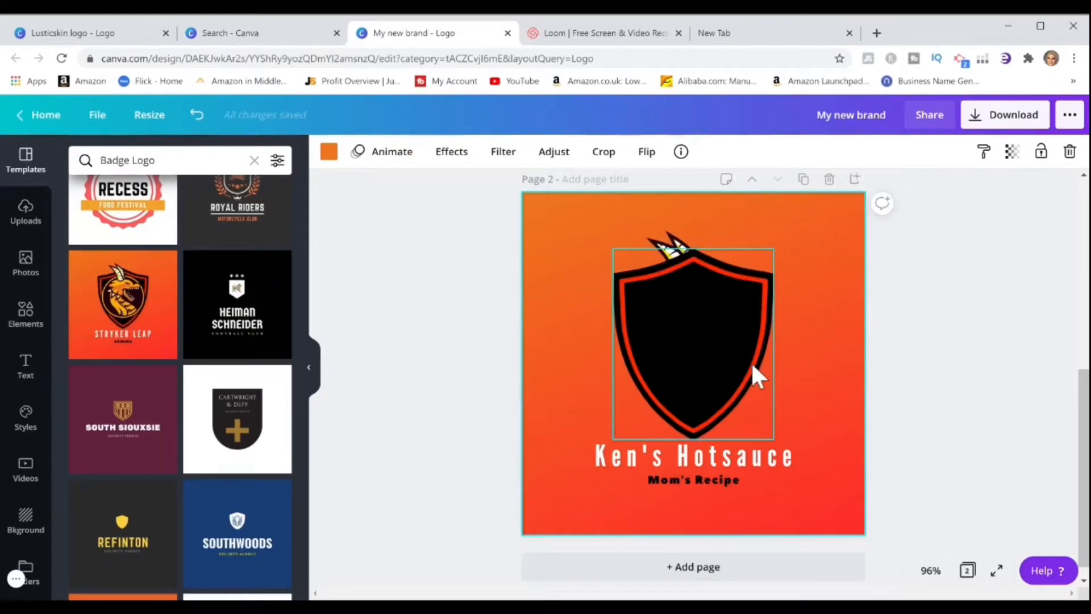
- Move the "Ken's Hotsauce" heading onto the black shield and break it into two lines after "Ken's"
{"action": "left_click_drag", "start_coordinate": [714, 459], "coordinate": [711, 316]}
{"action": "left_click", "coordinate": [677, 309]}
{"action": "left_click", "coordinate": [676, 312]}
{"action": "key", "text": "Return"}
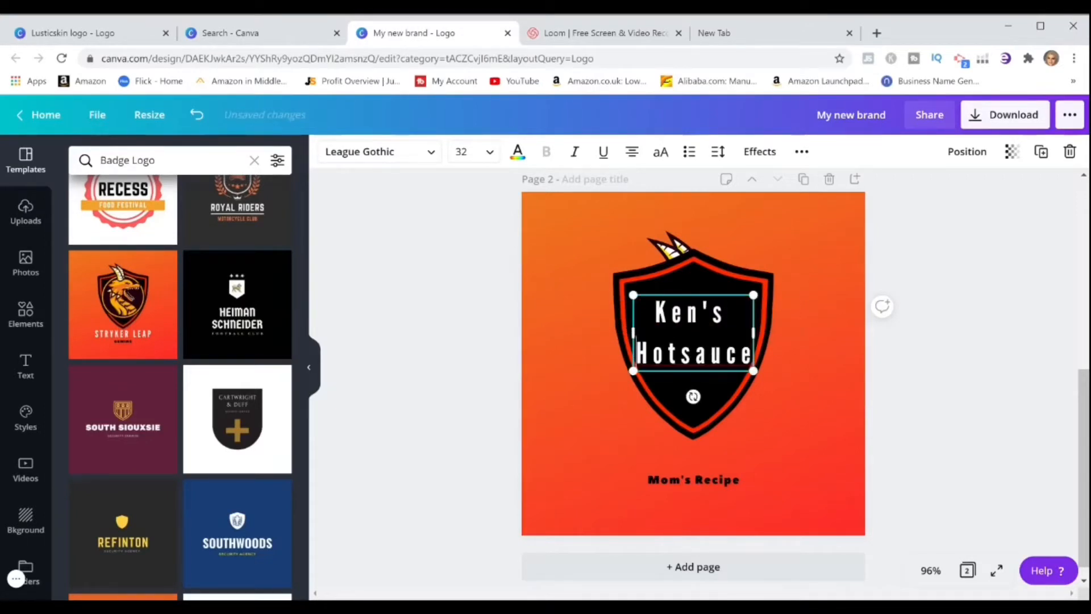
- Scale the two-line heading down to font size 25.8 and center it horizontally inside the shield
{"action": "left_click_drag", "start_coordinate": [755, 370], "coordinate": [737, 352]}
{"action": "left_click_drag", "start_coordinate": [673, 343], "coordinate": [695, 342]}
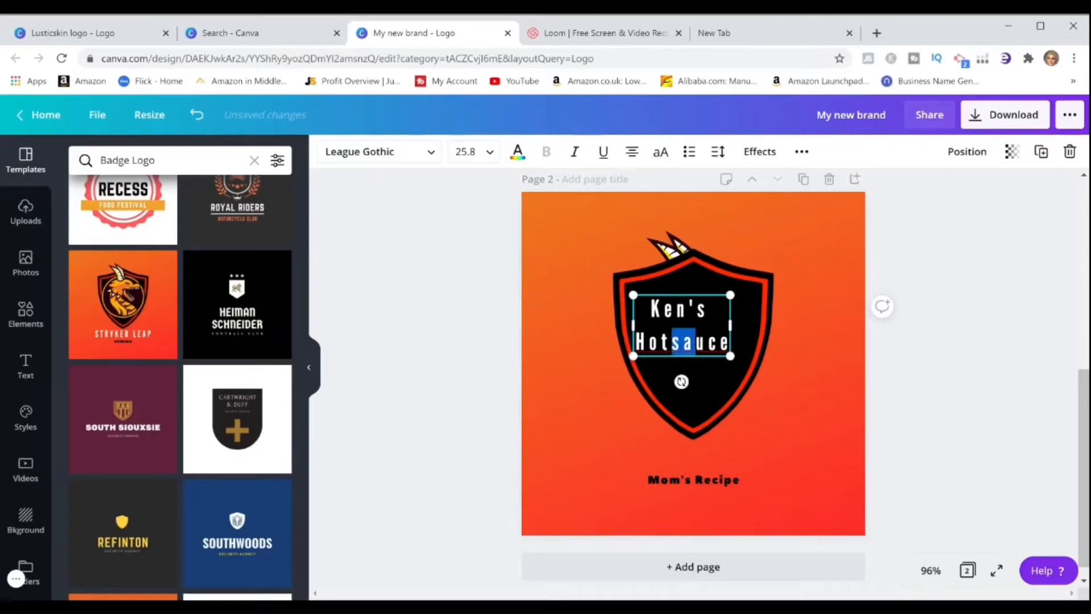
{"action": "left_click_drag", "start_coordinate": [684, 381], "coordinate": [682, 382]}
{"action": "left_click", "coordinate": [707, 370]}
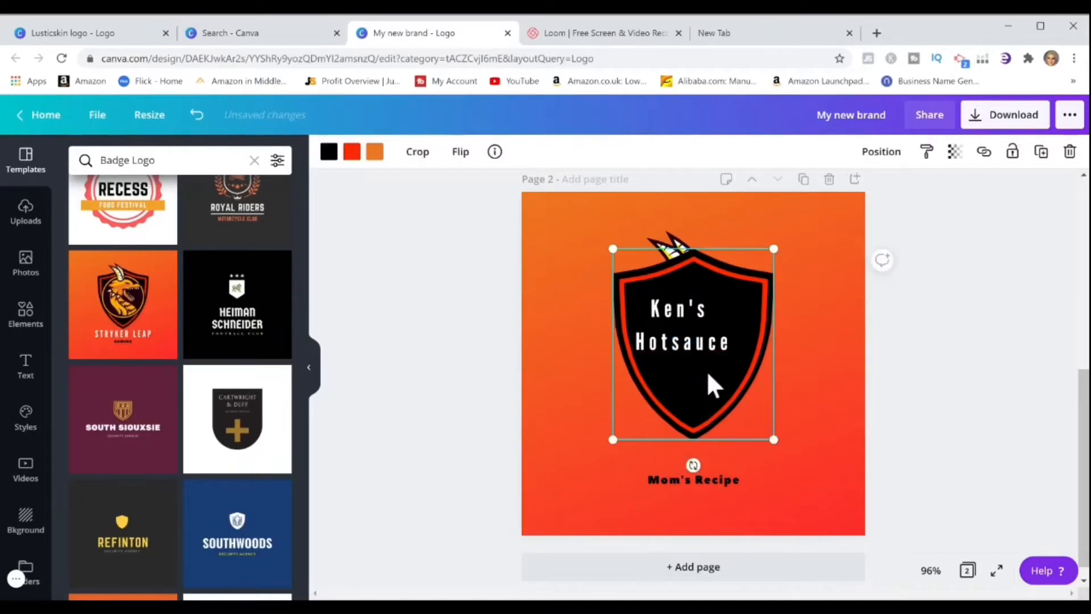
{"action": "left_click_drag", "start_coordinate": [693, 327], "coordinate": [708, 329]}
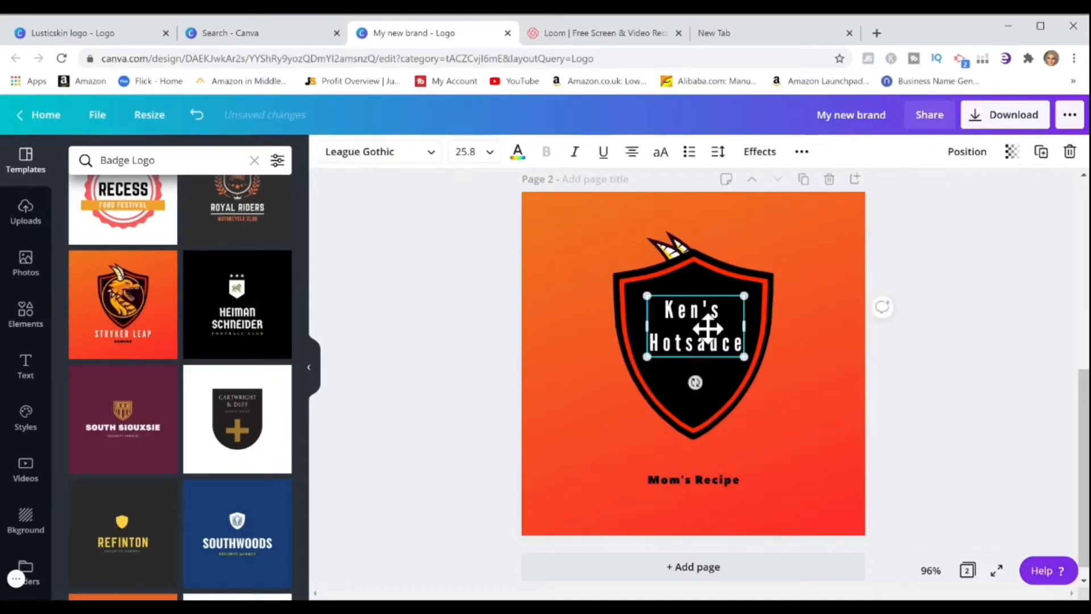
{"action": "left_click", "coordinate": [813, 410]}
- Recolor the "Mom's Recipe" subtitle white and place it inside the shield directly below "Hotsauce"
{"action": "left_click", "coordinate": [718, 481]}
{"action": "mouse_move", "coordinate": [714, 480]}
{"action": "left_mouse_down"}
{"action": "mouse_move", "coordinate": [722, 398]}
{"action": "mouse_move", "coordinate": [715, 473]}
{"action": "left_mouse_up"}
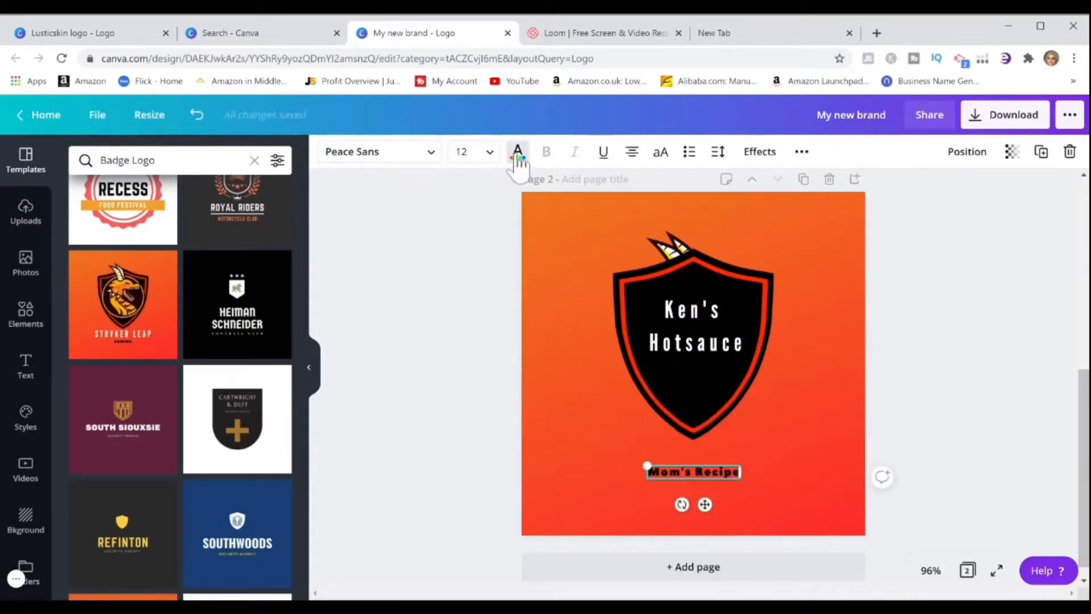
{"action": "left_click", "coordinate": [518, 154]}
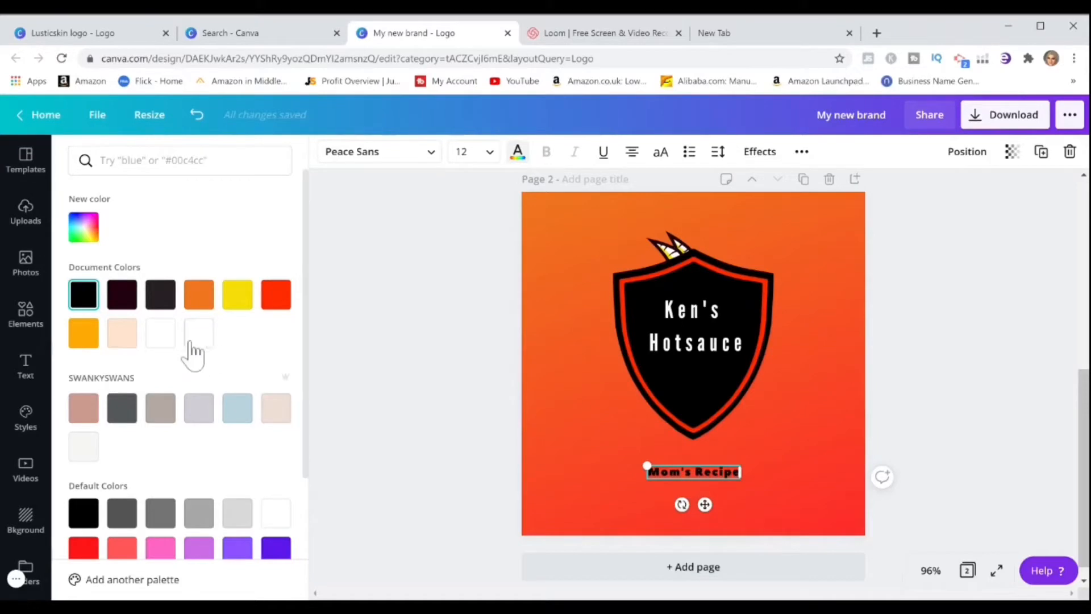
{"action": "left_click", "coordinate": [160, 337]}
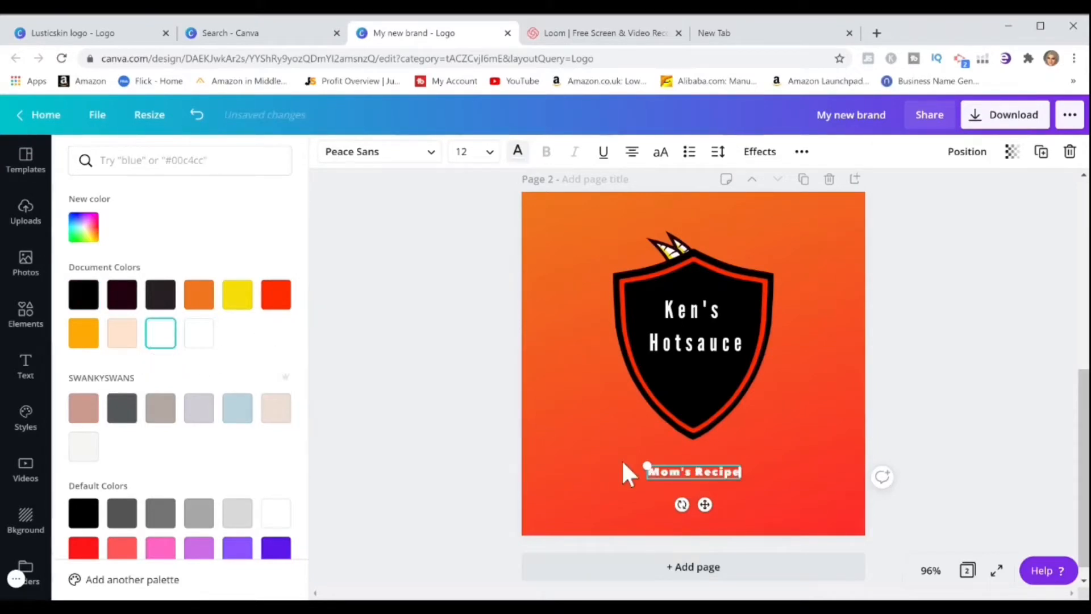
{"action": "left_click_drag", "start_coordinate": [698, 475], "coordinate": [693, 369]}
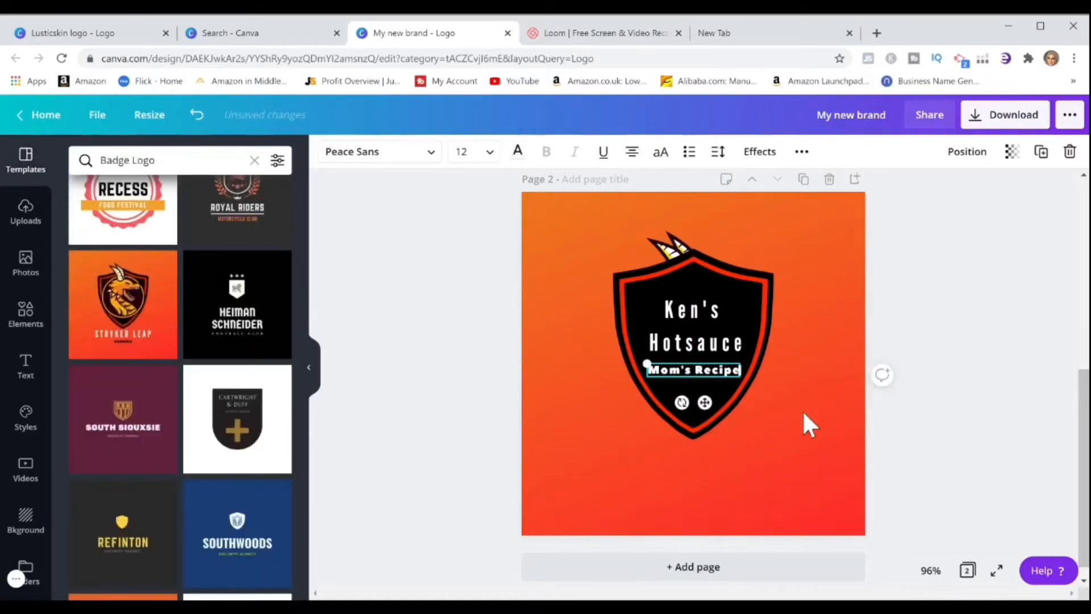
{"action": "left_click", "coordinate": [803, 411]}
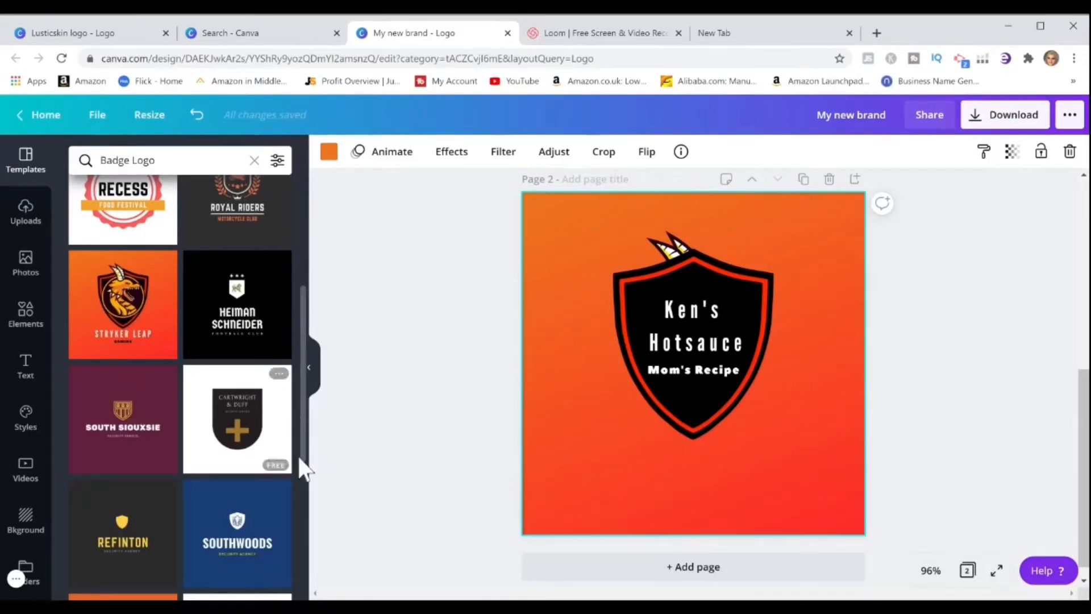
- Look through more Badge Logo templates, clear that search and browse the other logo template categories
{"action": "scroll", "coordinate": [306, 521], "scroll_direction": "down", "scroll_amount": 4}
{"action": "scroll", "coordinate": [307, 522], "scroll_direction": "down", "scroll_amount": 3}
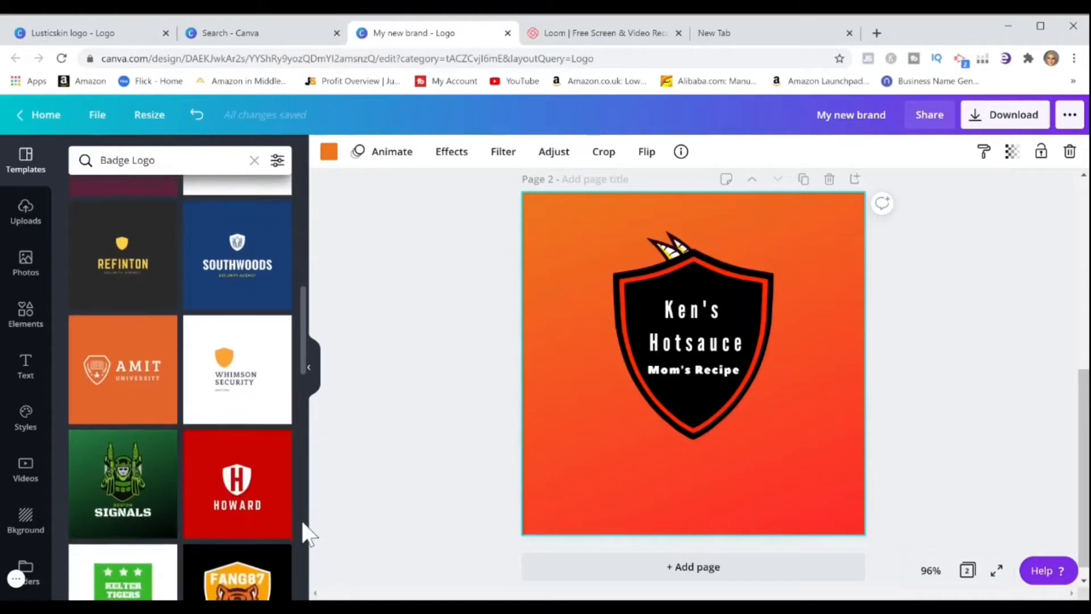
{"action": "scroll", "coordinate": [304, 565], "scroll_direction": "up", "scroll_amount": 12}
{"action": "left_click", "coordinate": [254, 160]}
{"action": "left_click_drag", "start_coordinate": [305, 223], "coordinate": [307, 287]}
{"action": "left_click_drag", "start_coordinate": [303, 320], "coordinate": [304, 354]}
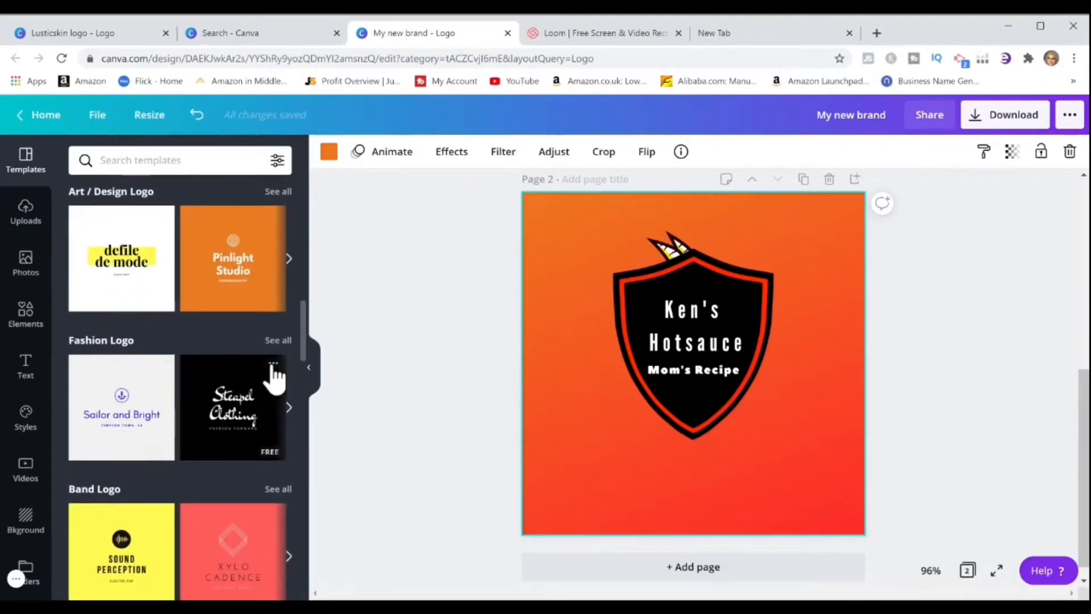
{"action": "left_click_drag", "start_coordinate": [306, 341], "coordinate": [294, 361]}
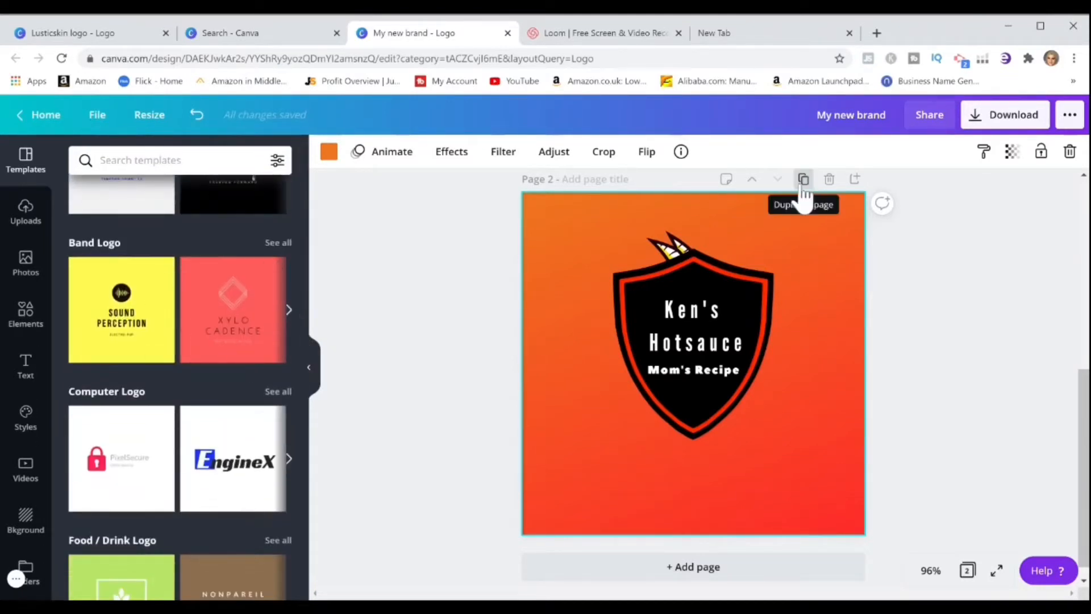
- Reorder the pages so the Ken's Hotsauce logo becomes page 1
{"action": "left_click", "coordinate": [752, 179]}
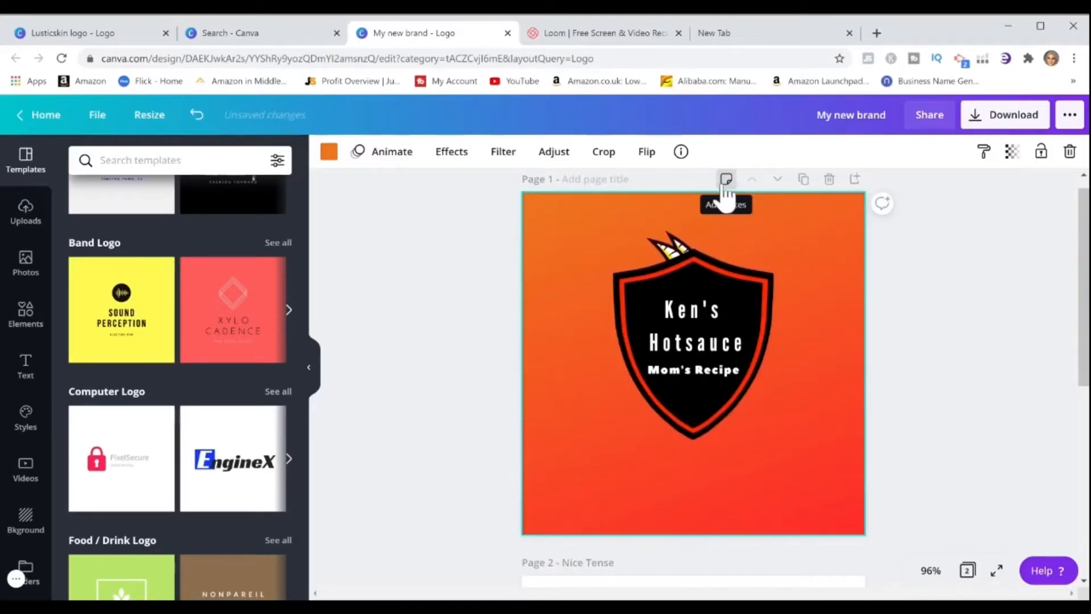
{"action": "left_click", "coordinate": [967, 299]}
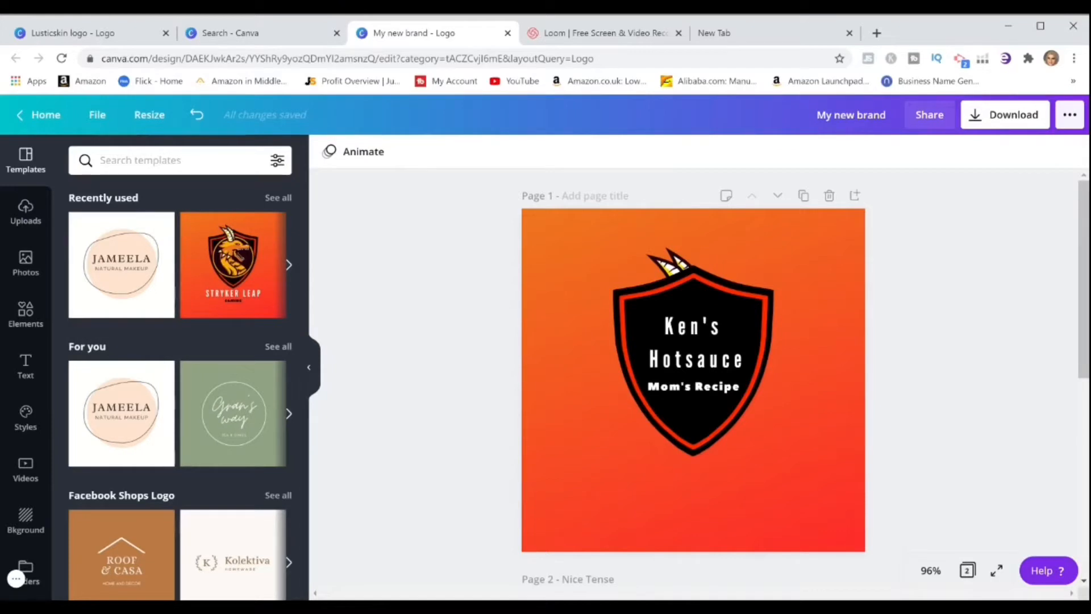
- Download only page 1 as a PNG with a transparent background and dismiss the business card offer
{"action": "left_click", "coordinate": [1011, 125]}
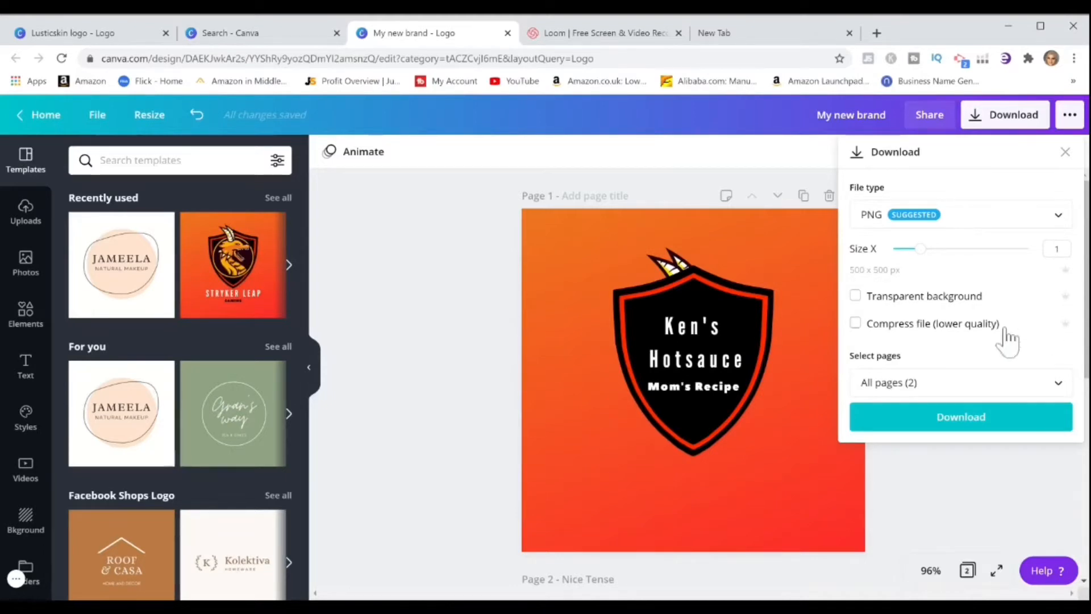
{"action": "left_click", "coordinate": [1009, 397]}
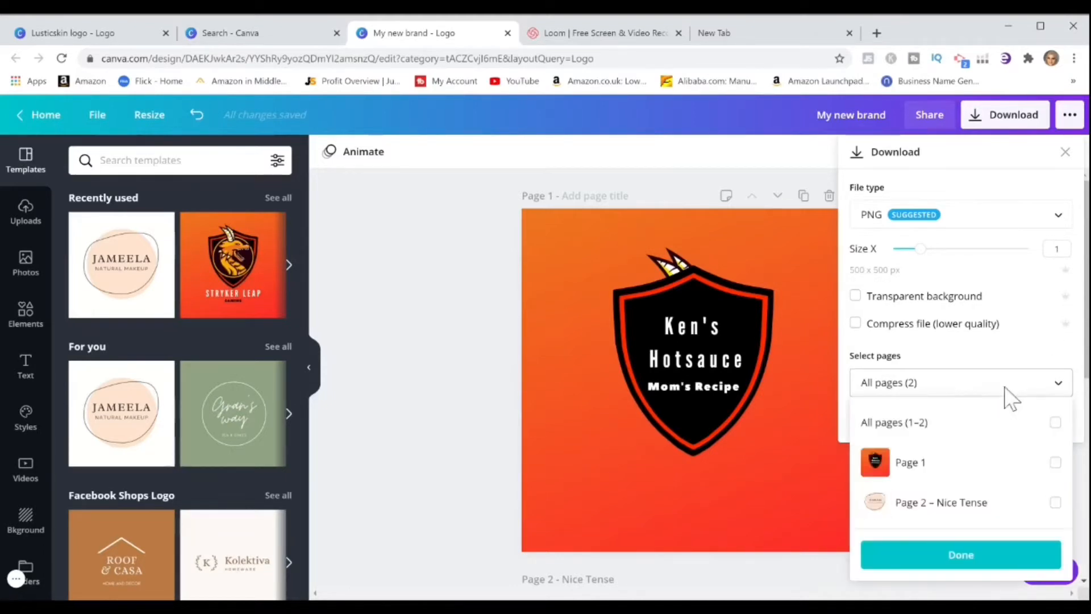
{"action": "left_click", "coordinate": [971, 472]}
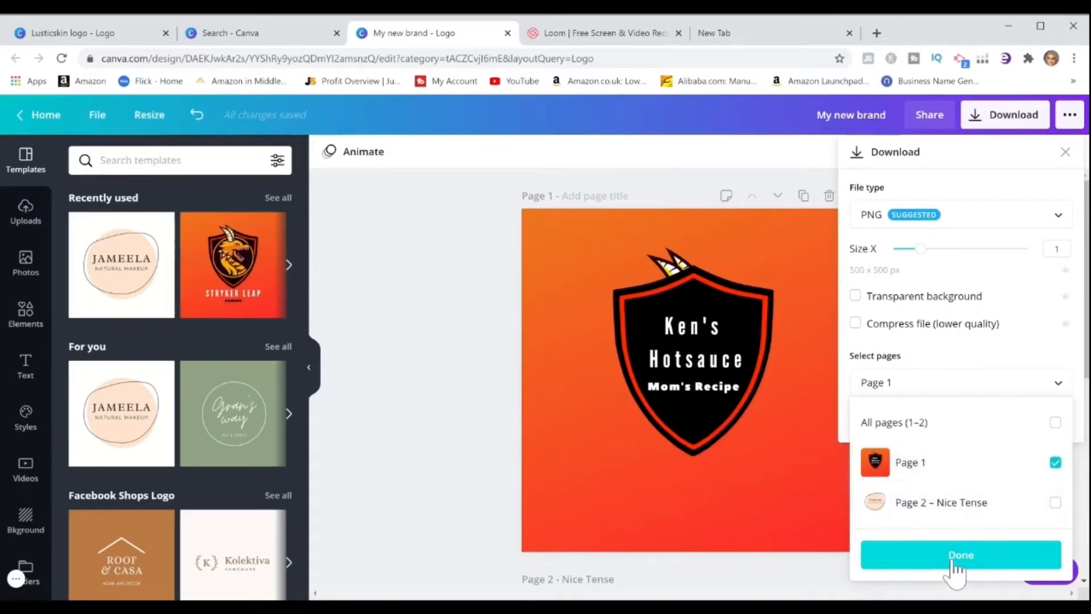
{"action": "left_click", "coordinate": [860, 295]}
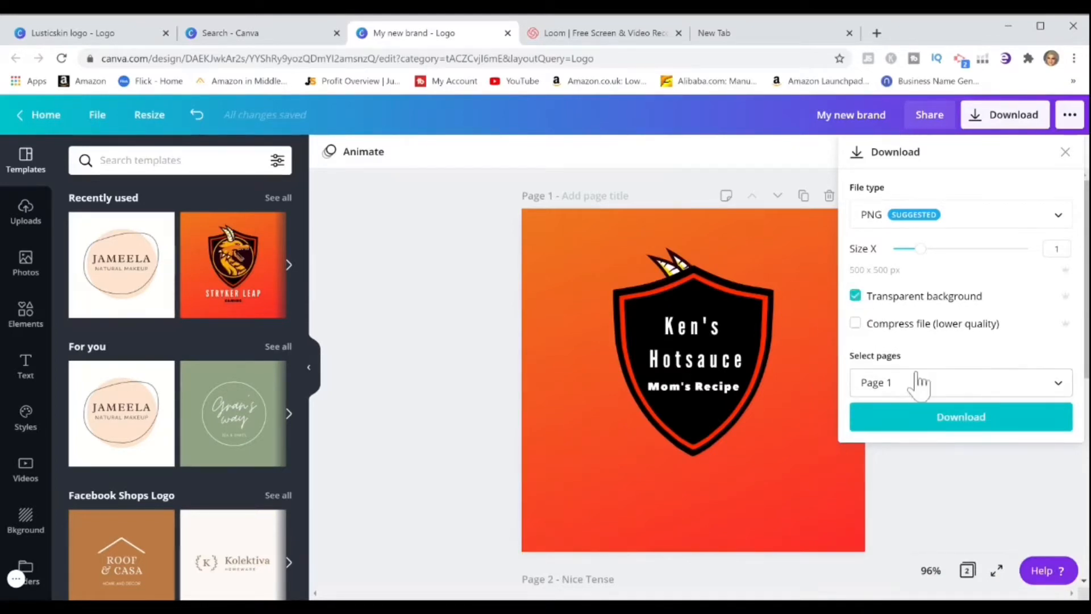
{"action": "left_click", "coordinate": [924, 423]}
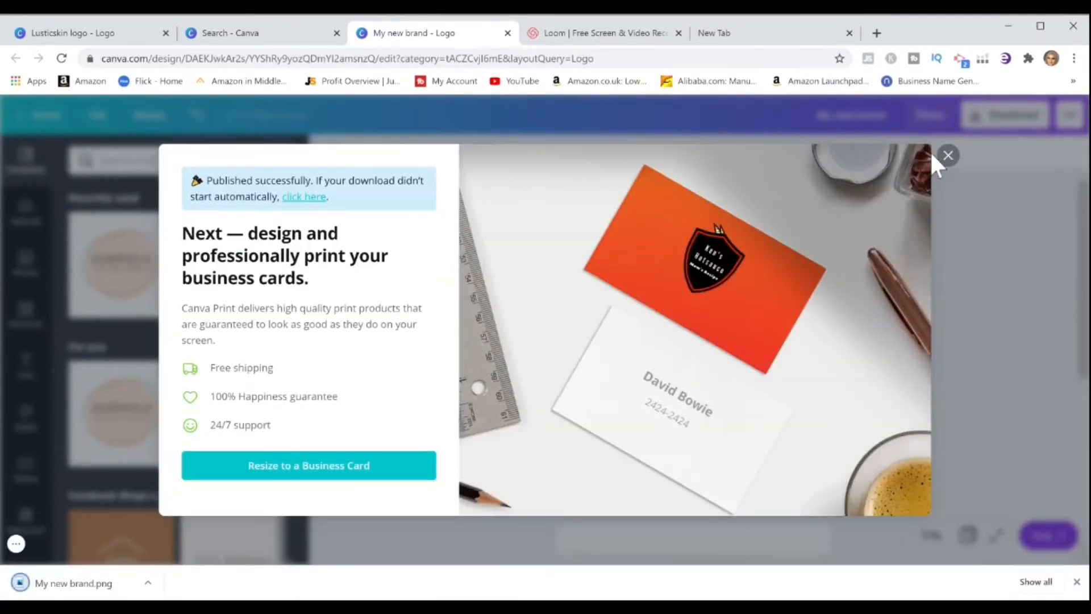
{"action": "left_click", "coordinate": [948, 156]}
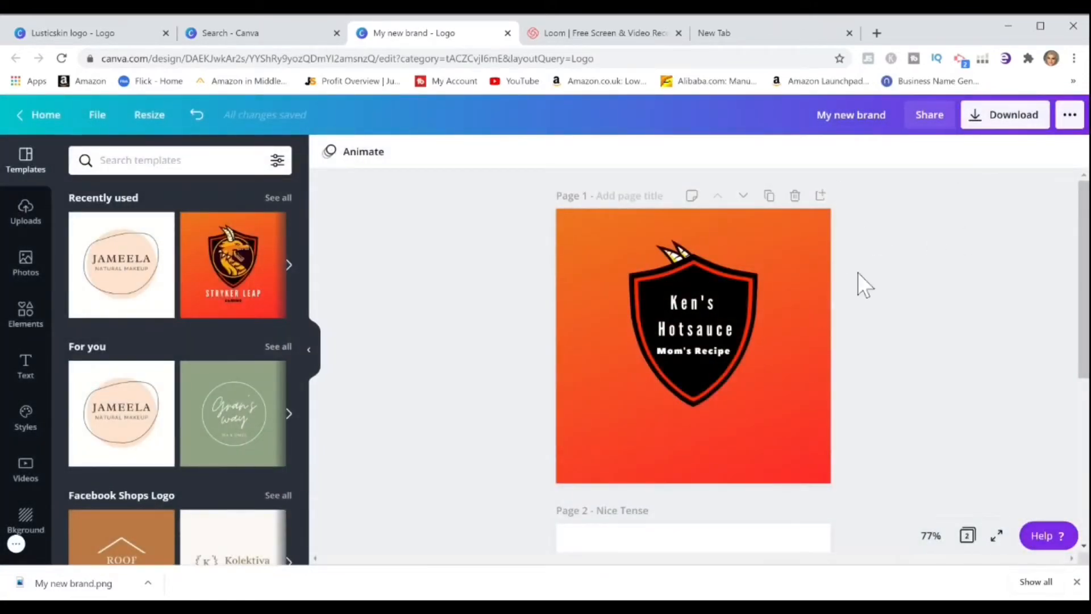
- Create a resized copy of the logo design in the Animated Social Media format, 800 × 800 px
{"action": "left_click", "coordinate": [1039, 122]}
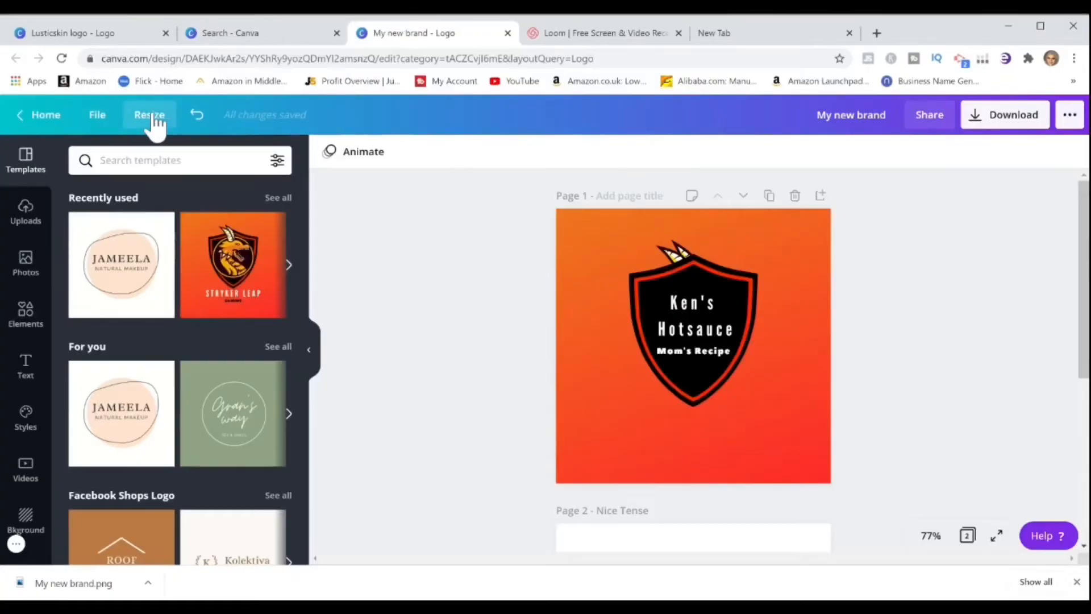
{"action": "left_click", "coordinate": [152, 118]}
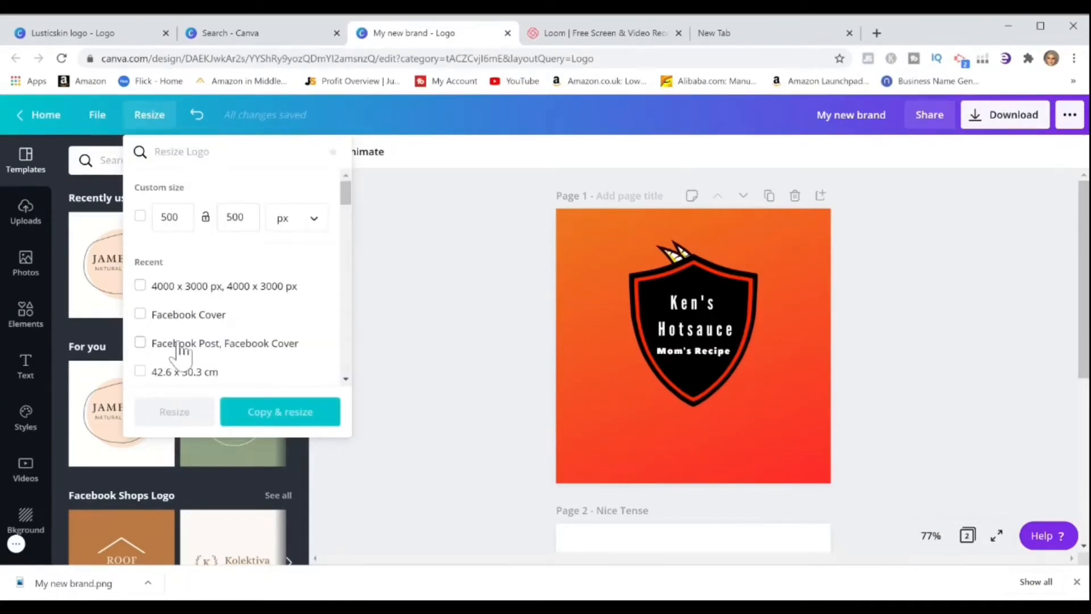
{"action": "left_click_drag", "start_coordinate": [346, 197], "coordinate": [349, 238]}
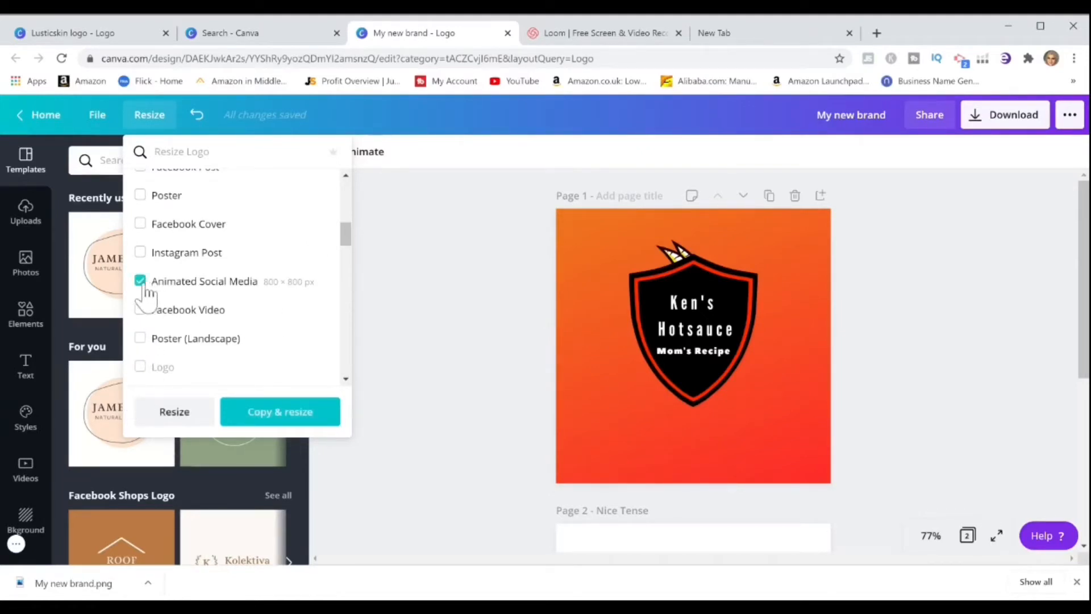
{"action": "left_click", "coordinate": [296, 418]}
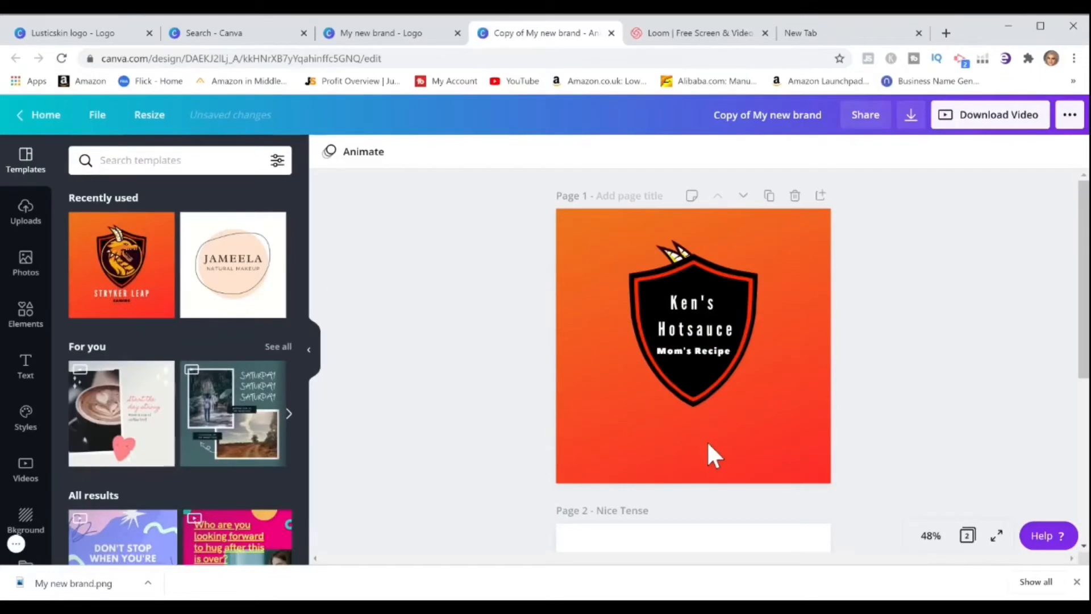
- Try the Fade animation on page 1 of the resized copy and apply the Pop animation instead
{"action": "left_click", "coordinate": [364, 153]}
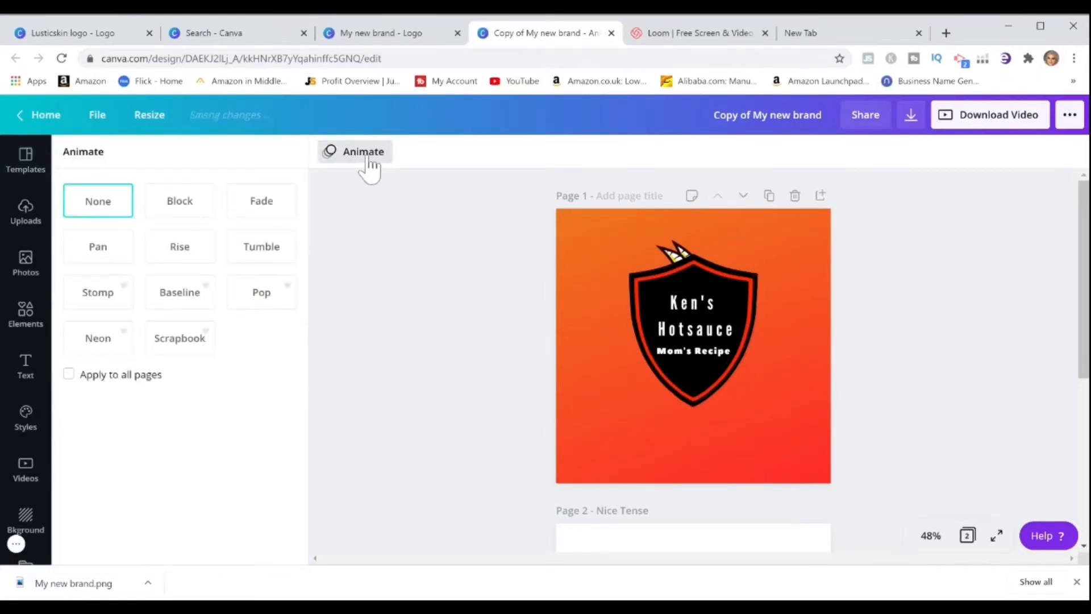
{"action": "left_click", "coordinate": [264, 205]}
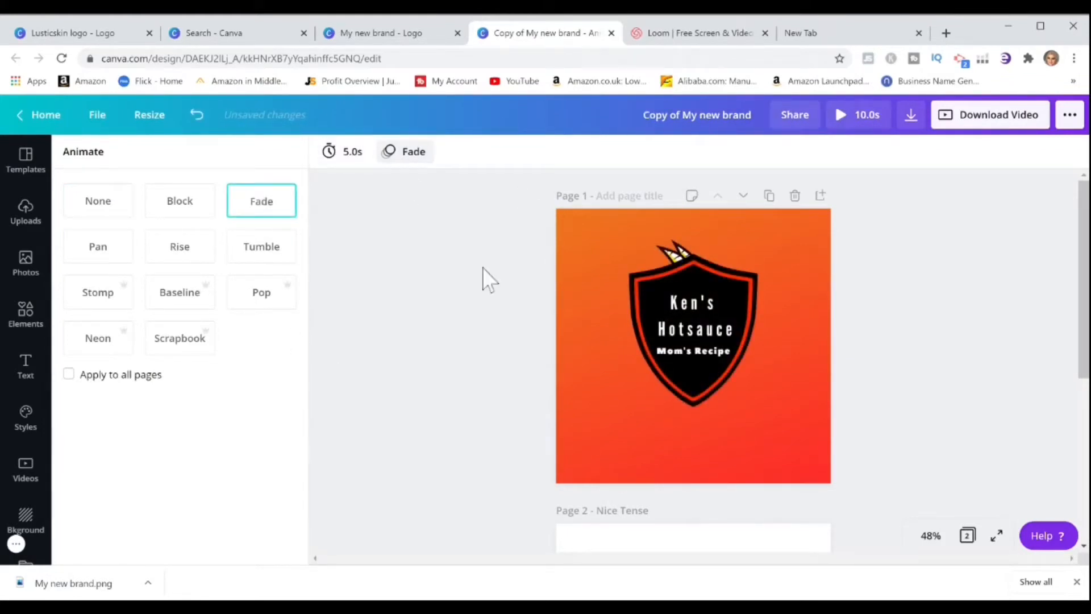
{"action": "left_click", "coordinate": [262, 307]}
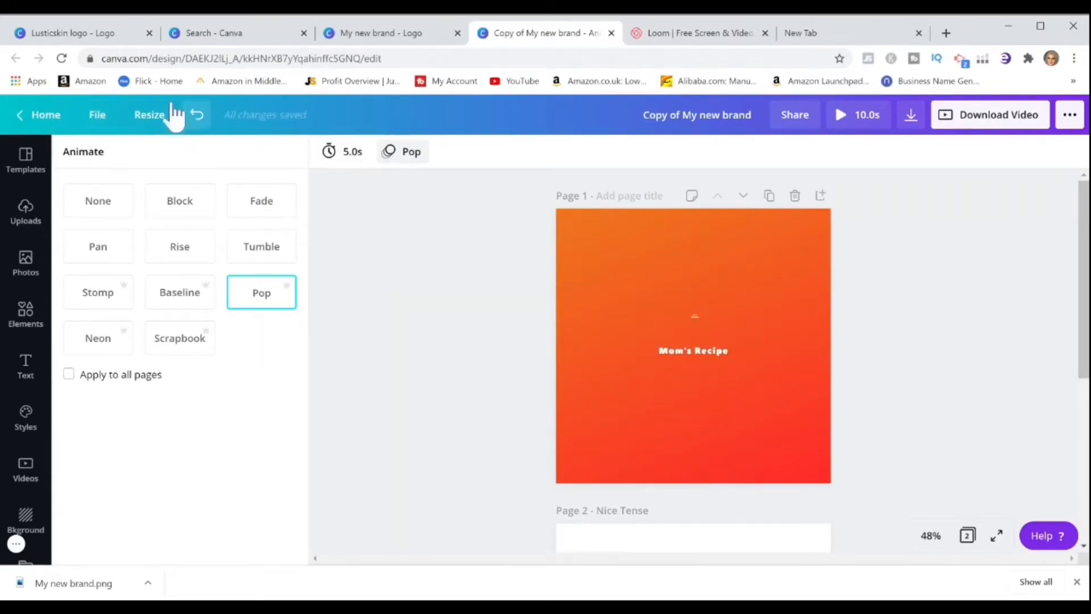
- Return to the My new brand logo design and look through the available combined styles, font sets and color palettes
{"action": "left_click", "coordinate": [415, 34]}
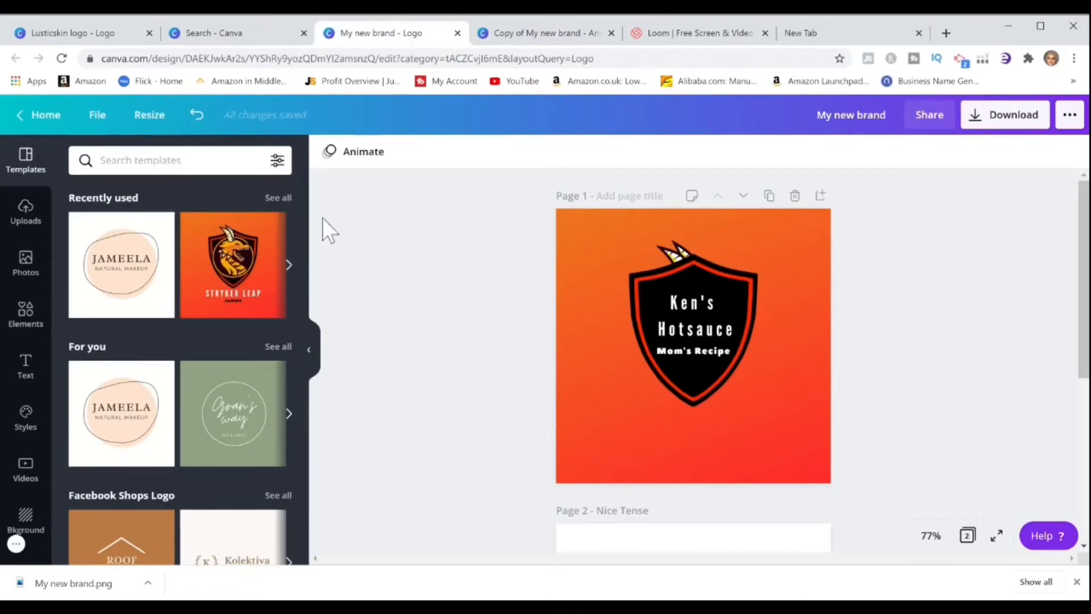
{"action": "left_click", "coordinate": [40, 425]}
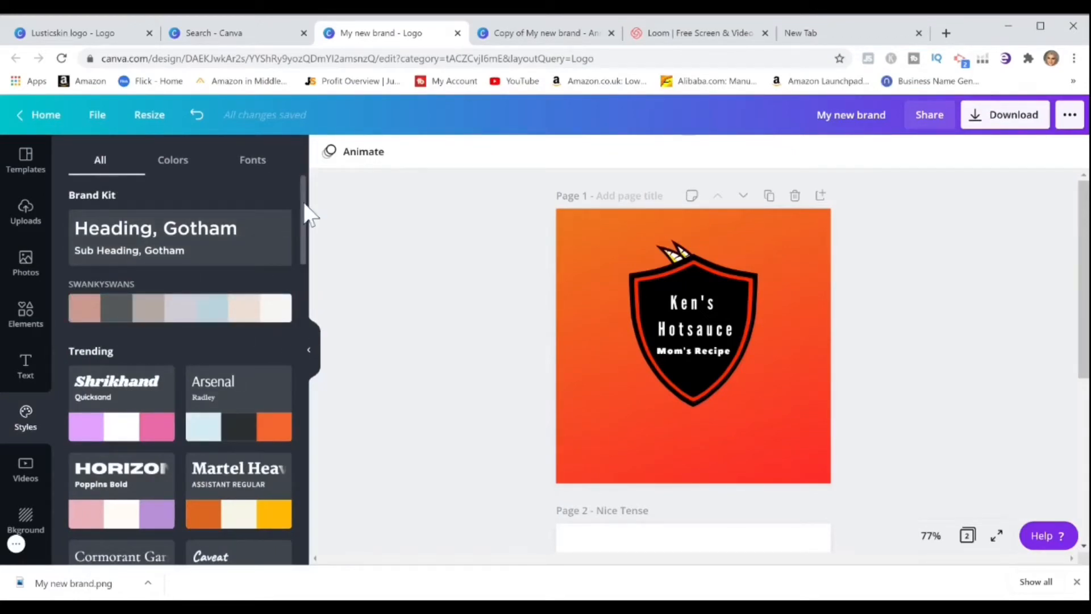
{"action": "scroll", "coordinate": [305, 244], "scroll_direction": "down", "scroll_amount": 4}
{"action": "scroll", "coordinate": [304, 253], "scroll_direction": "up", "scroll_amount": 1}
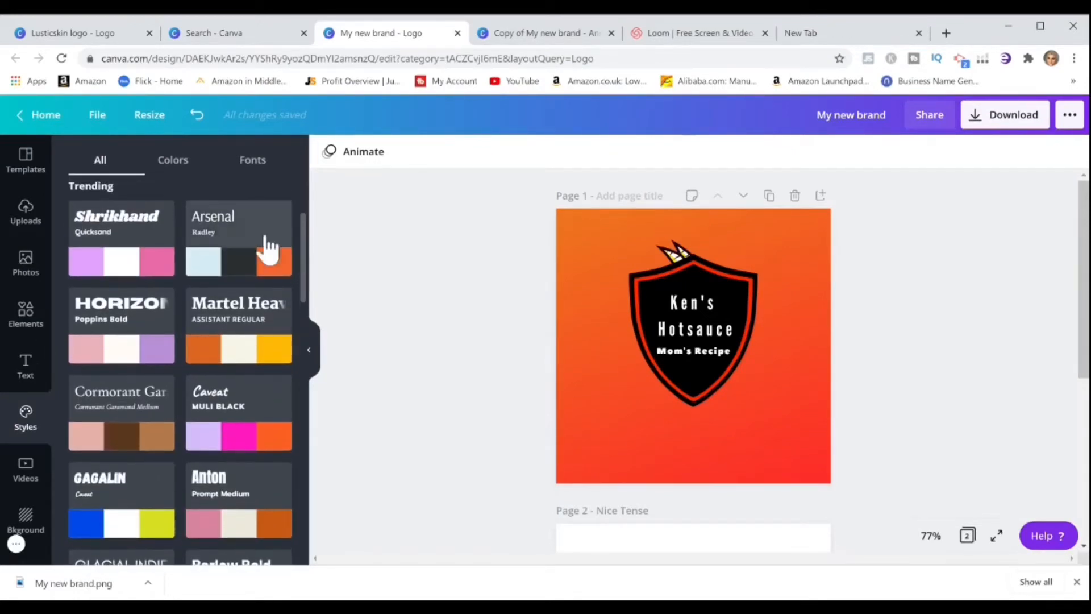
{"action": "left_click", "coordinate": [250, 173]}
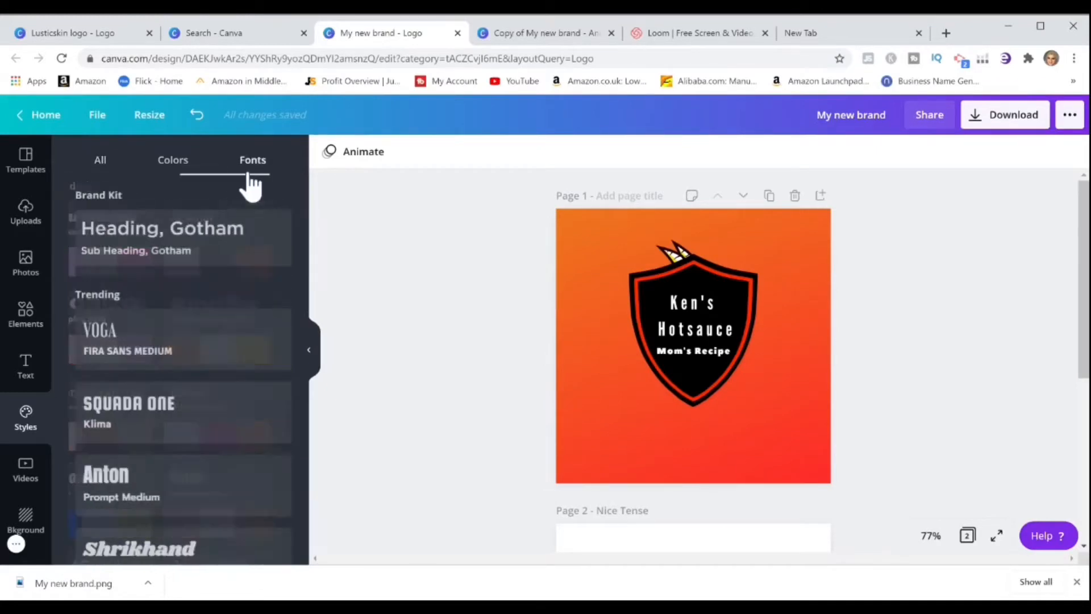
{"action": "left_click", "coordinate": [181, 169]}
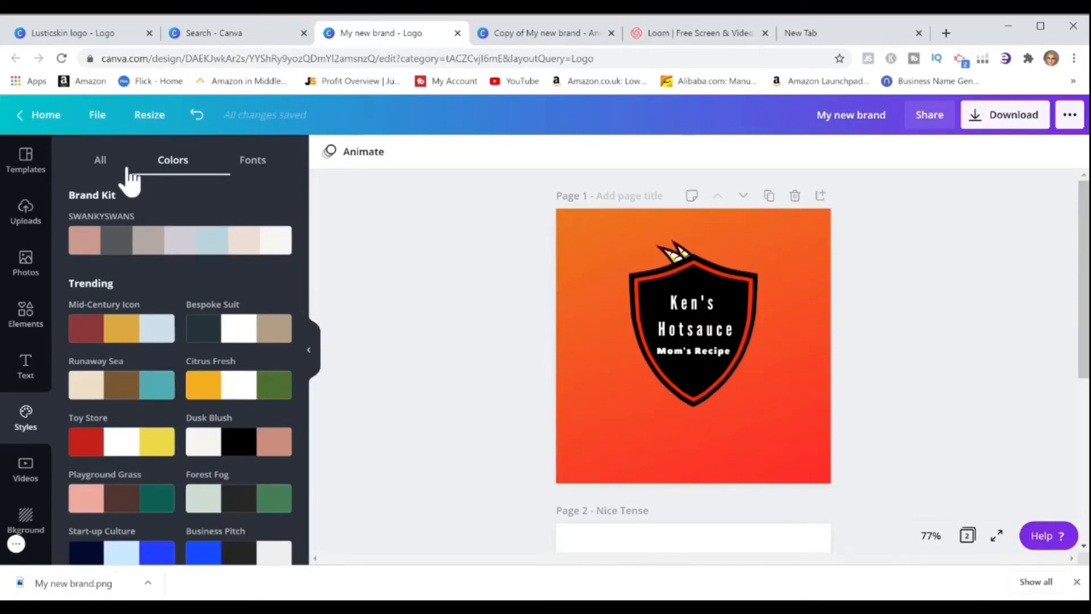
{"action": "left_click", "coordinate": [100, 165]}
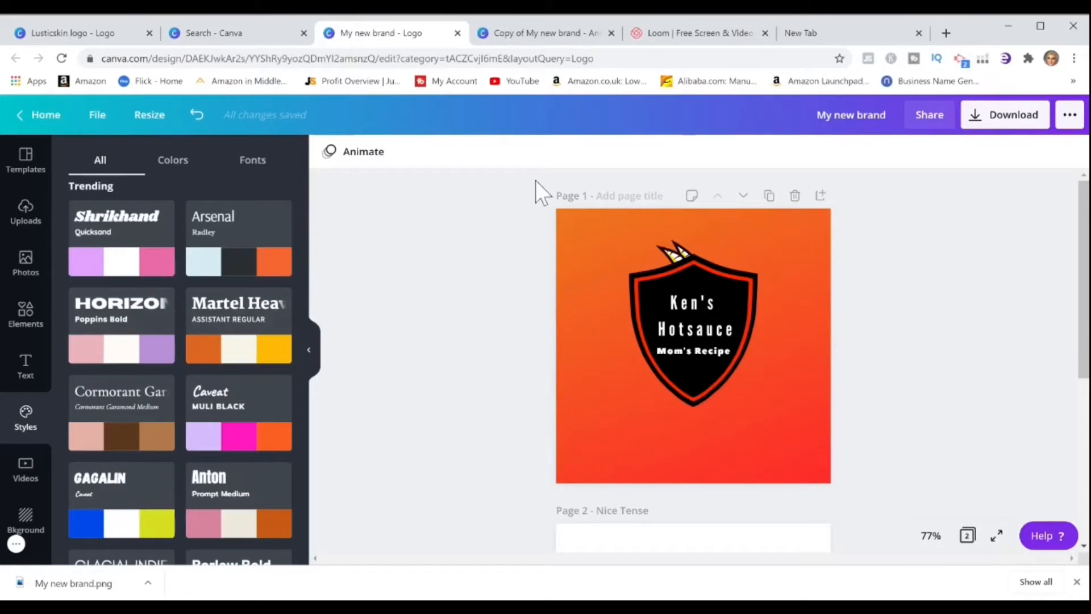
- Add a new page after page 1 and another blank page at the end of the design
{"action": "left_click", "coordinate": [820, 195]}
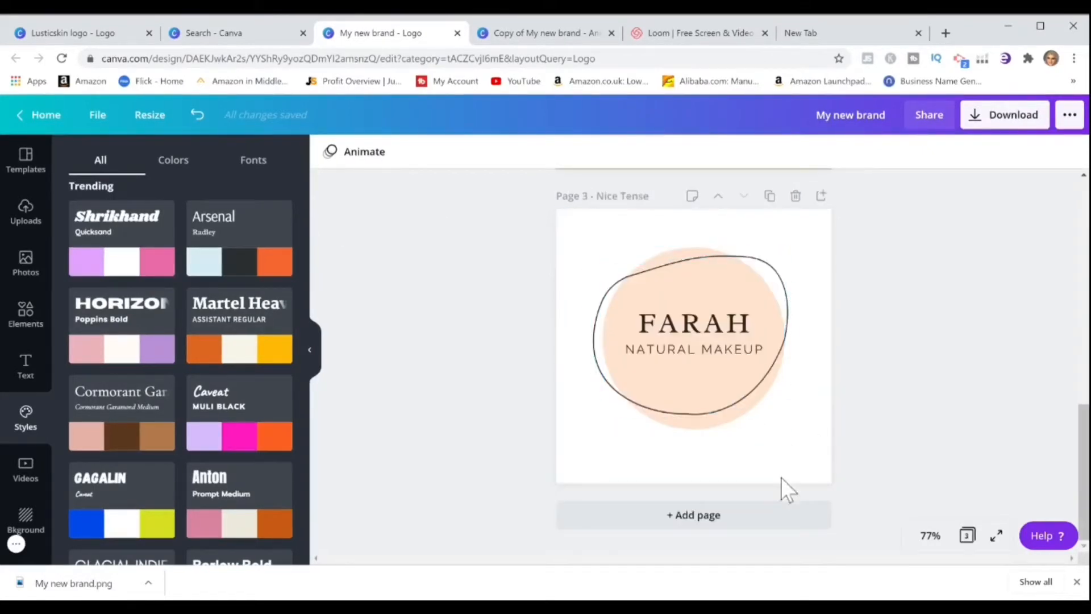
{"action": "left_click", "coordinate": [731, 519]}
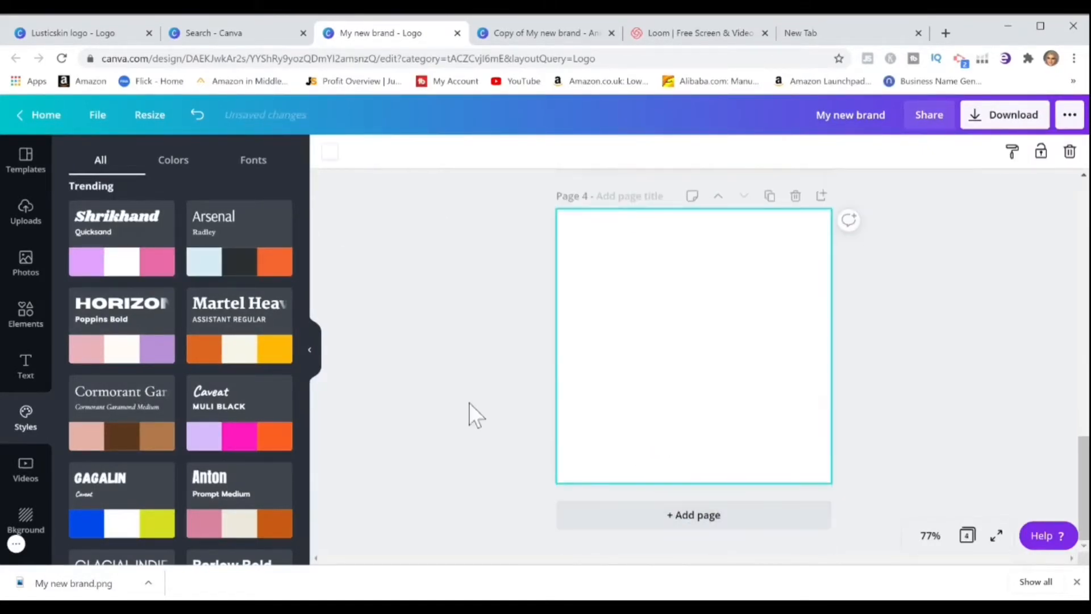
- Try the Shrikhand, Arsenal, Anton and Glacial Indifference styles on page 4, and apply the Suranna style instead
{"action": "left_click", "coordinate": [135, 241]}
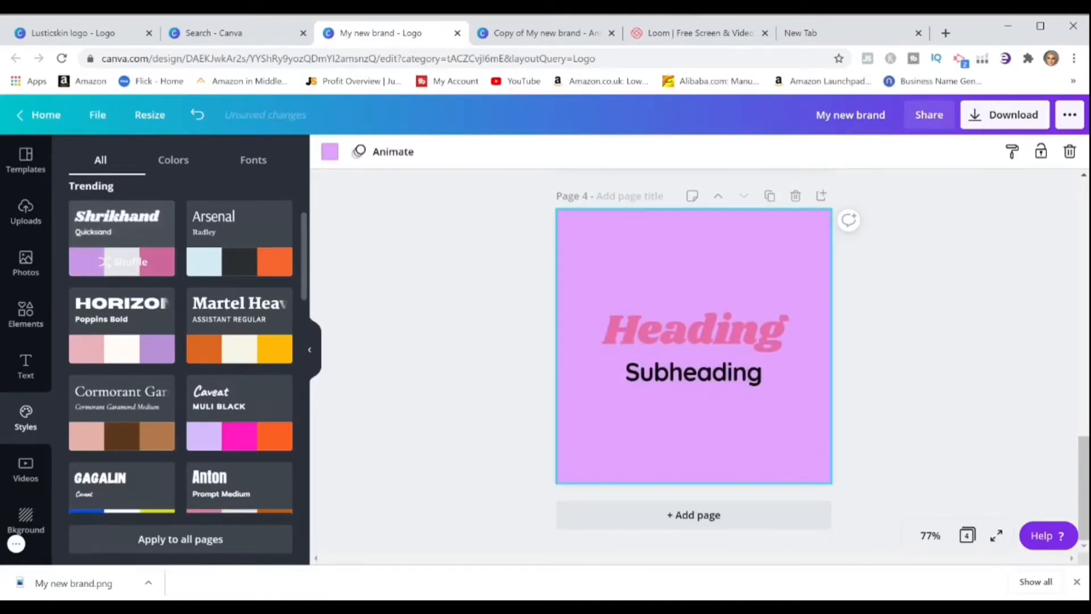
{"action": "left_click", "coordinate": [244, 232]}
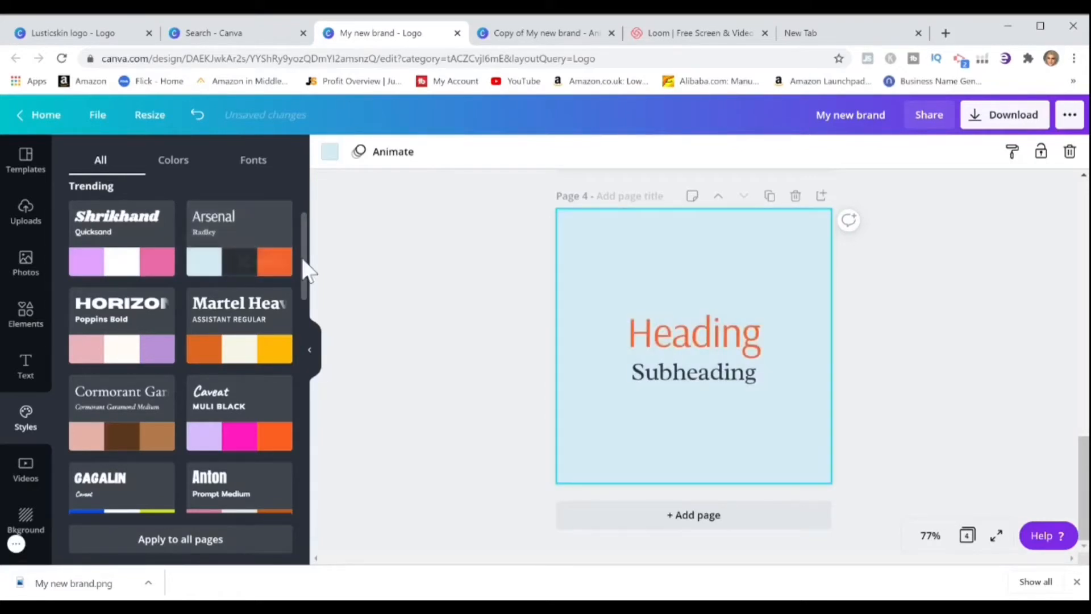
{"action": "scroll", "coordinate": [306, 273], "scroll_direction": "down", "scroll_amount": 4}
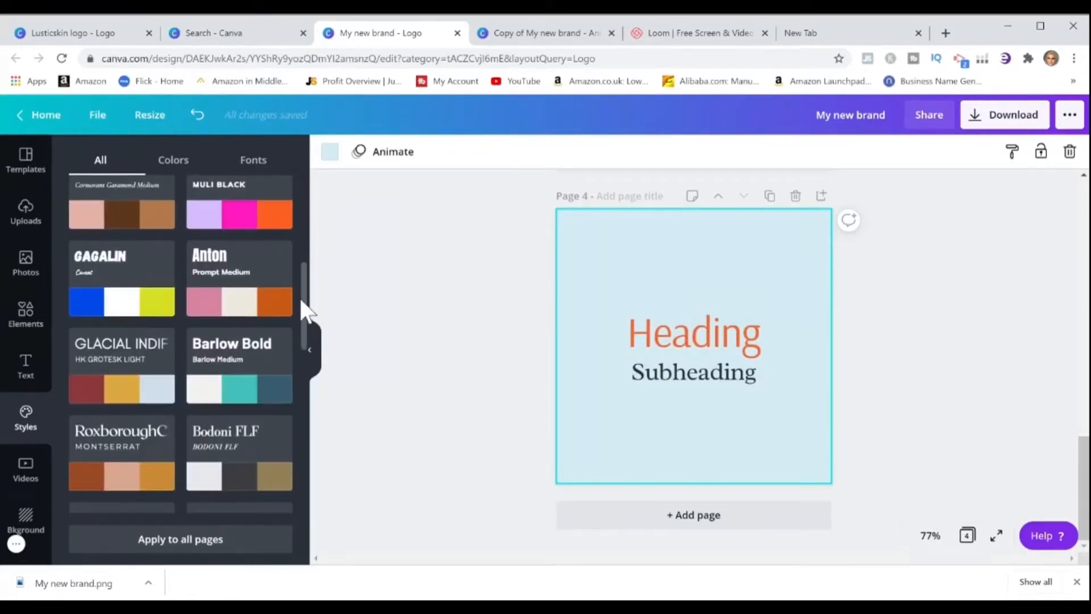
{"action": "left_click", "coordinate": [250, 266]}
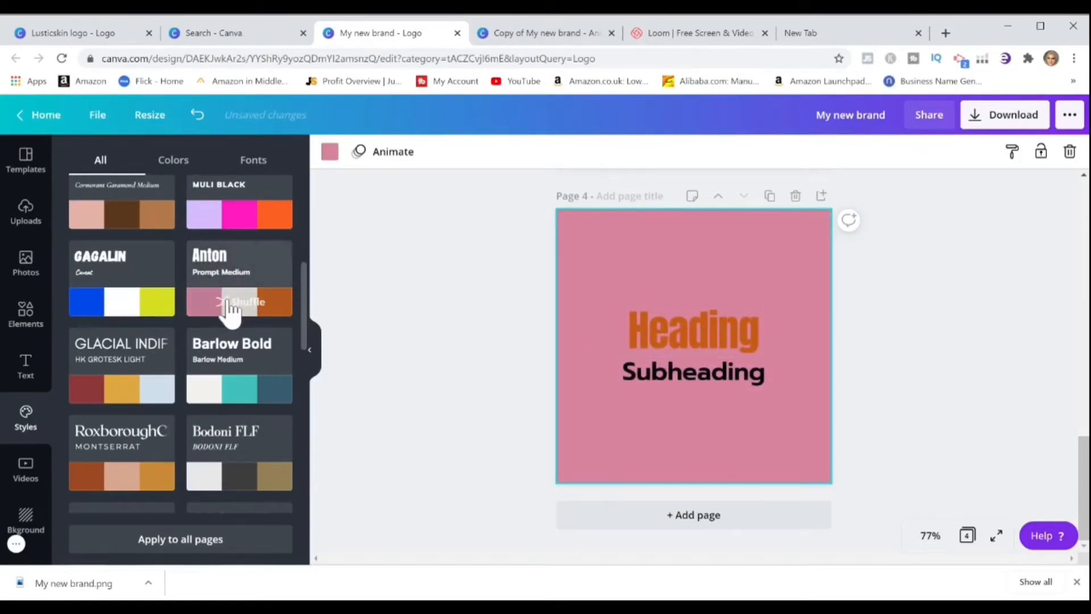
{"action": "left_click", "coordinate": [135, 367]}
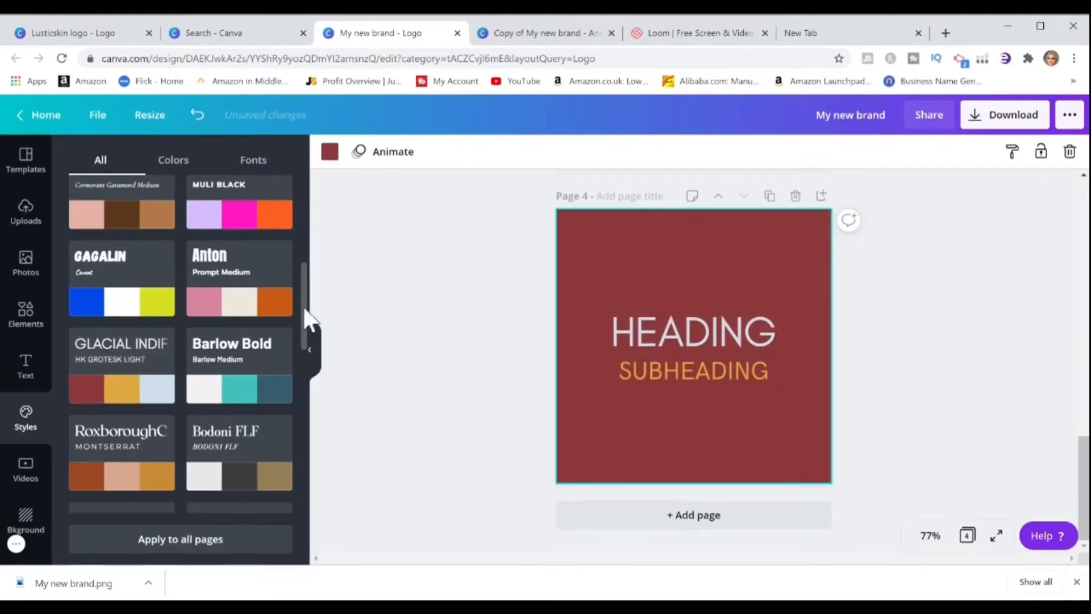
{"action": "left_click_drag", "start_coordinate": [308, 305], "coordinate": [307, 359]}
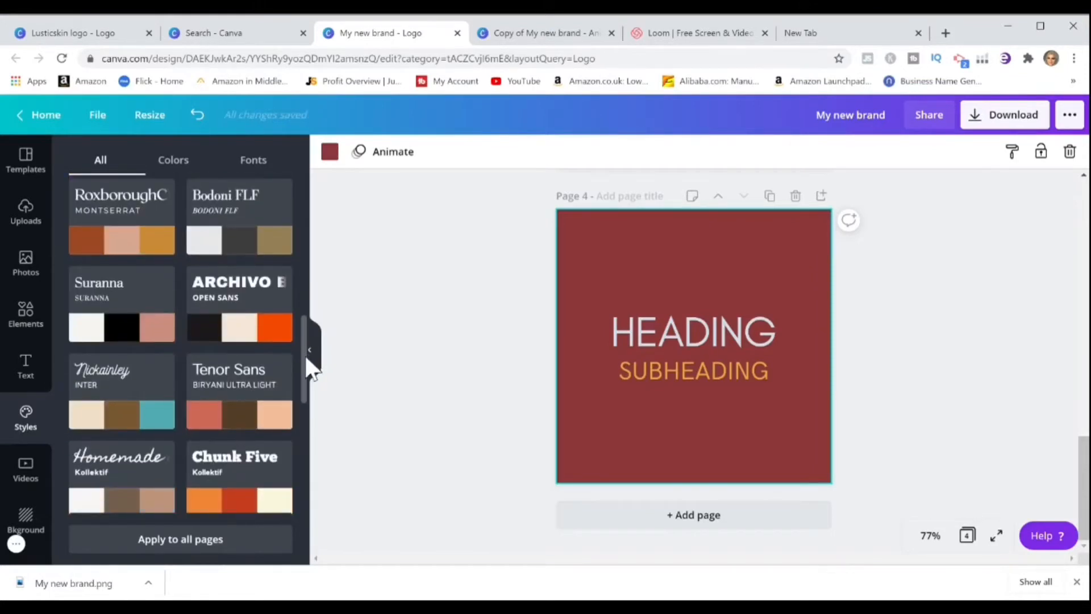
{"action": "left_click", "coordinate": [147, 321]}
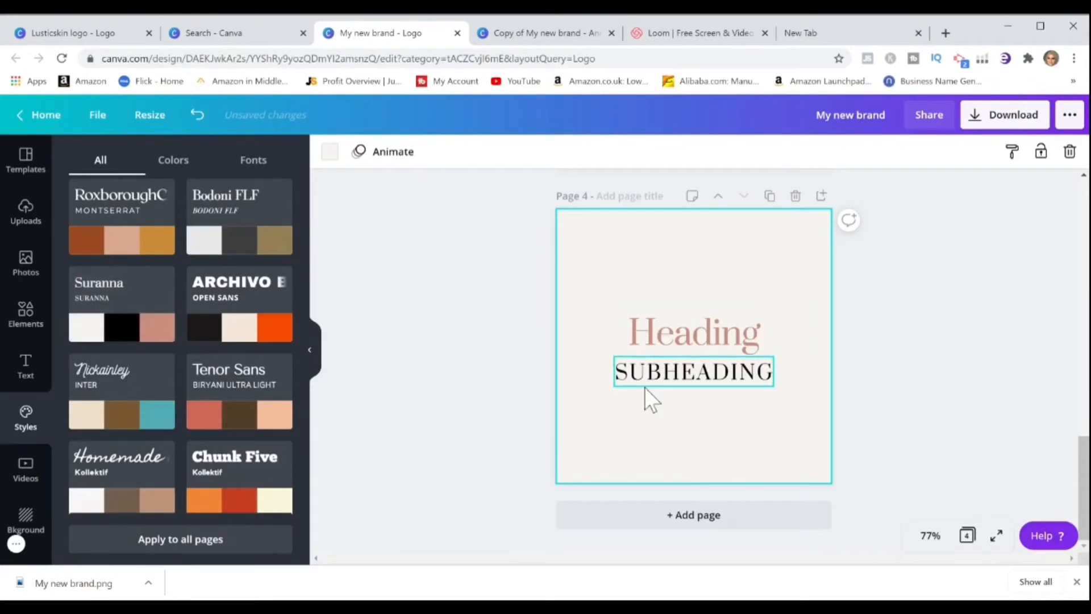
- Replace the heading on page 4 with "Farah's Boutique" and set its font size to 36
{"action": "left_click", "coordinate": [30, 330]}
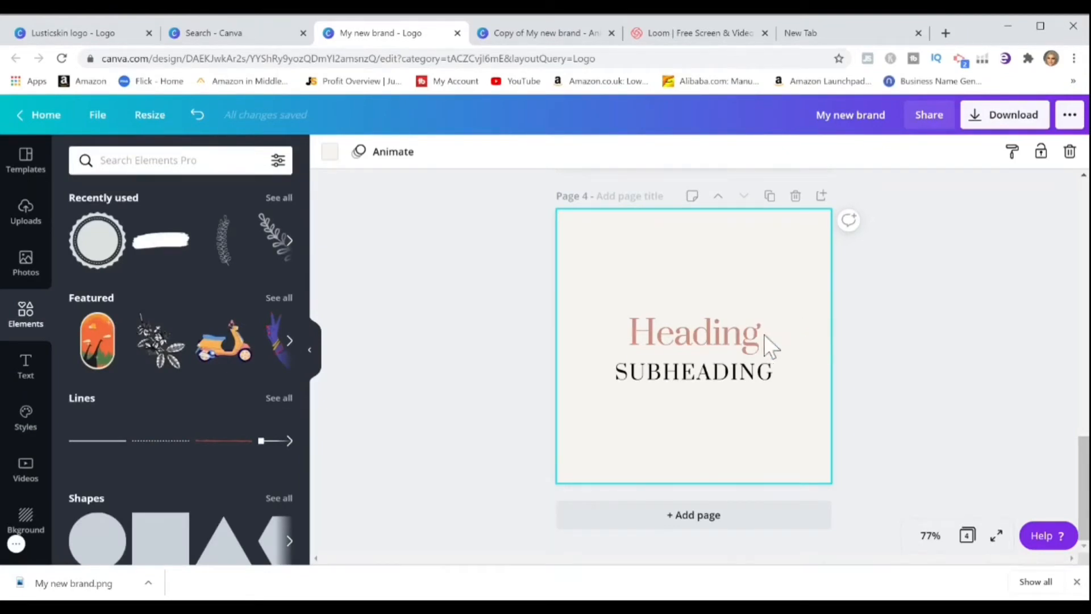
{"action": "double_click", "coordinate": [739, 333]}
{"action": "type", "text": "Farah"}
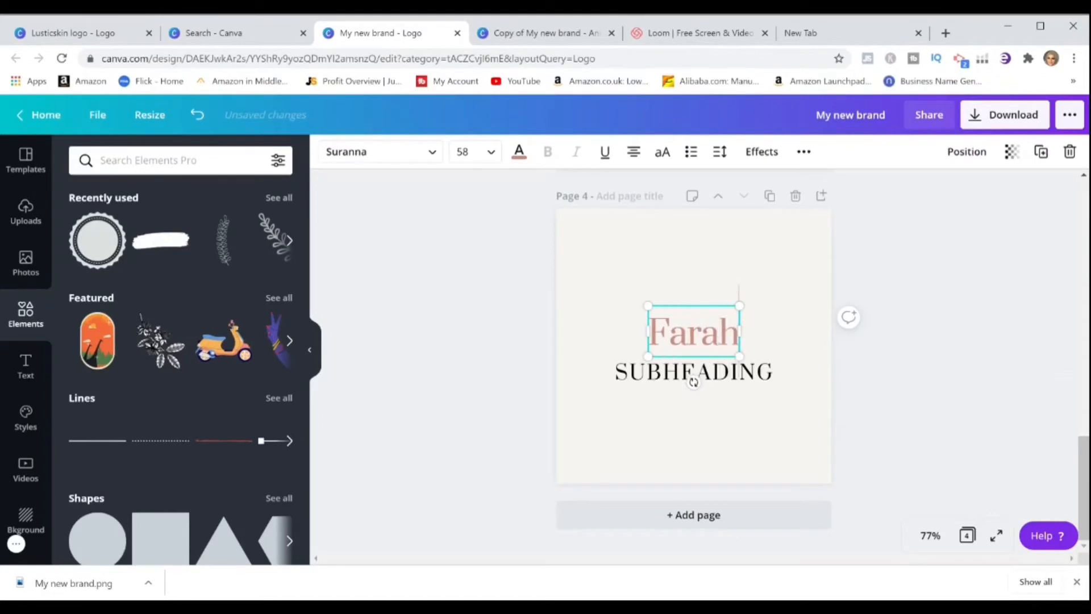
{"action": "type", "text": "'s Boutique"}
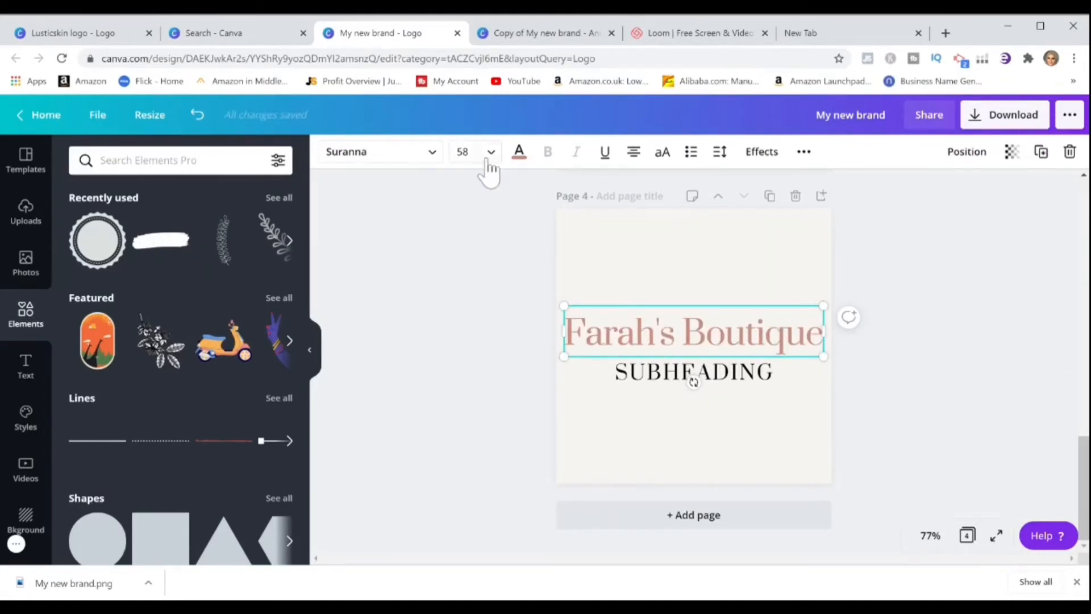
{"action": "left_click", "coordinate": [480, 152]}
{"action": "left_click_drag", "start_coordinate": [541, 244], "coordinate": [542, 329]}
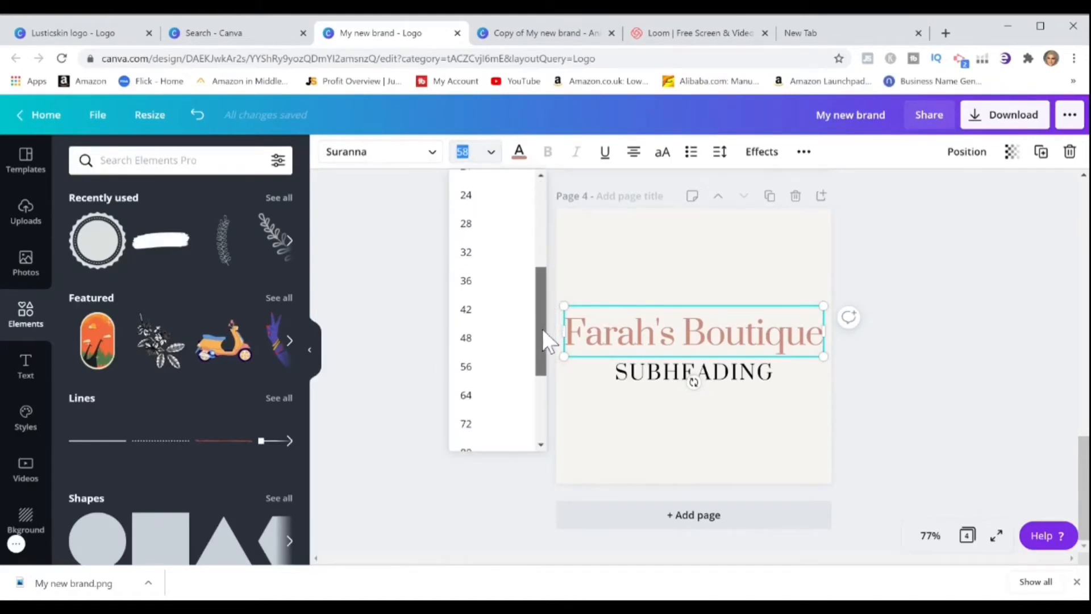
{"action": "left_click", "coordinate": [488, 289]}
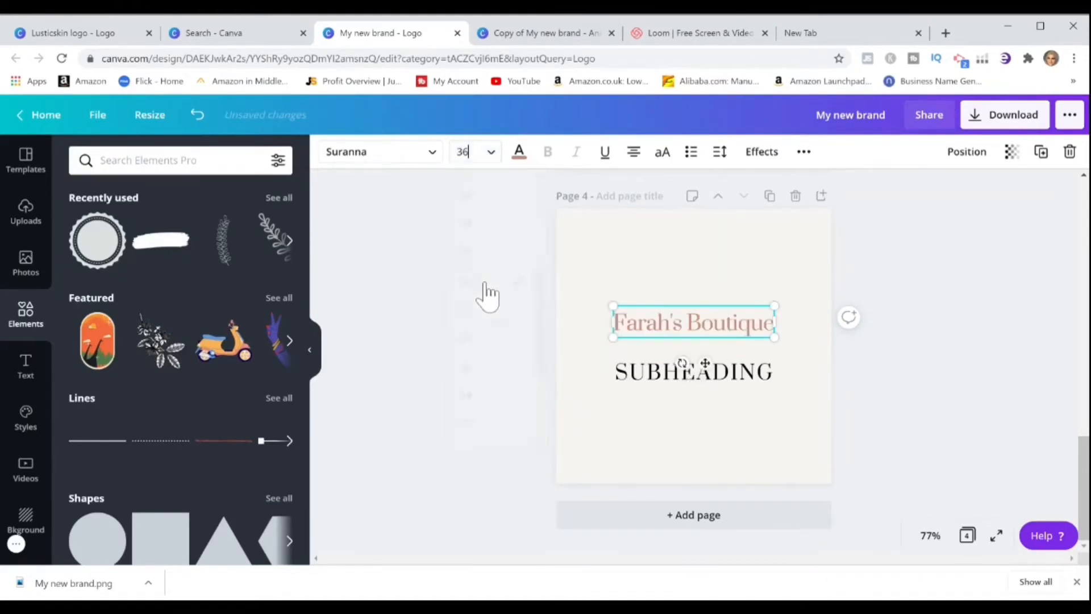
- Replace the subheading text on page 4 with "MODEST FASHION"
{"action": "left_click", "coordinate": [671, 380]}
{"action": "double_click", "coordinate": [772, 382]}
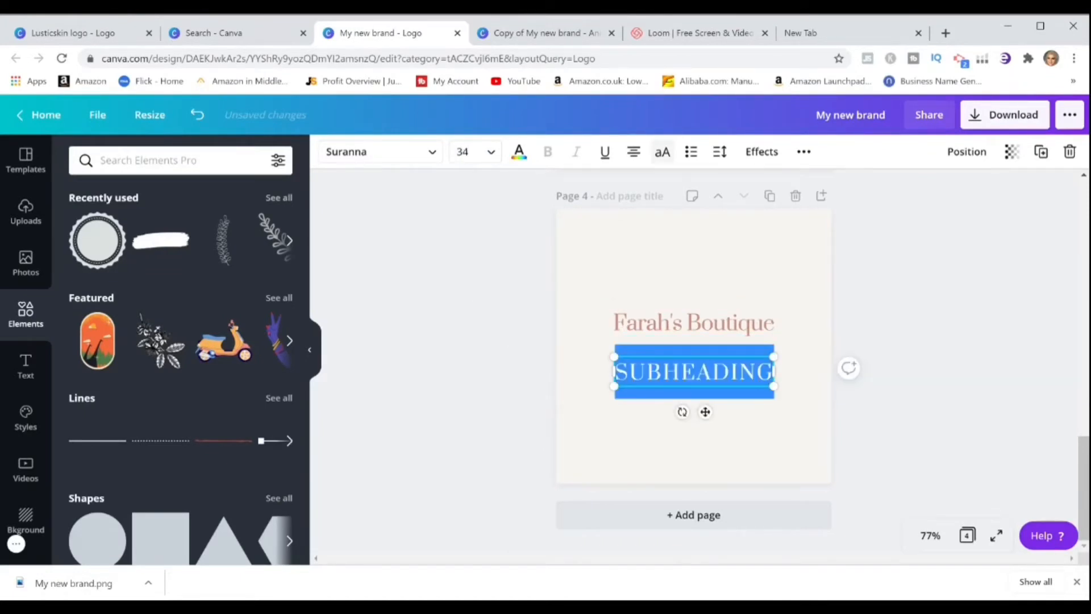
{"action": "left_click", "coordinate": [756, 373]}
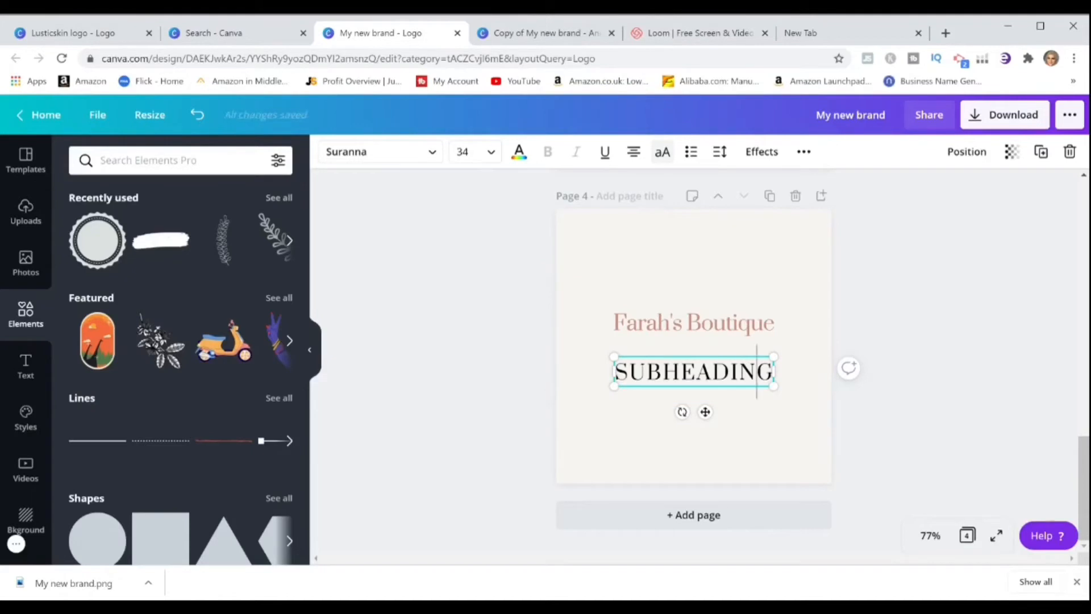
{"action": "key", "text": "BackSpace"}
{"action": "key", "text": "BackSpace"}
{"action": "key", "text": "BackSpace"}
{"action": "key", "text": "BackSpace"}
{"action": "key", "text": "BackSpace"}
{"action": "key", "text": "BackSpace"}
{"action": "key", "text": "BackSpace"}
{"action": "key", "text": "BackSpace"}
{"action": "key", "text": "BackSpace"}
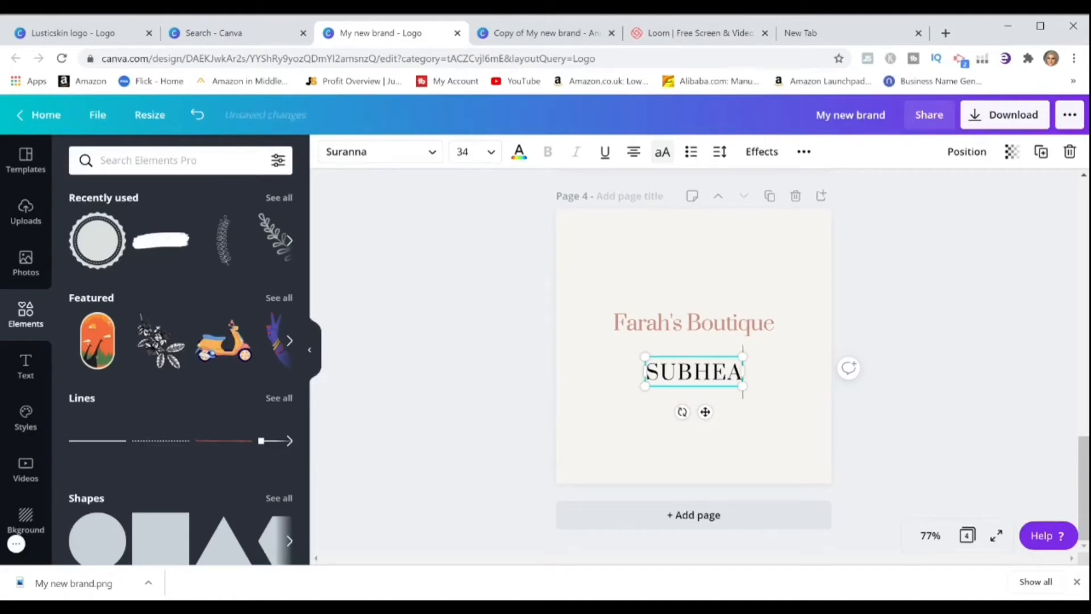
{"action": "key", "text": "BackSpace"}
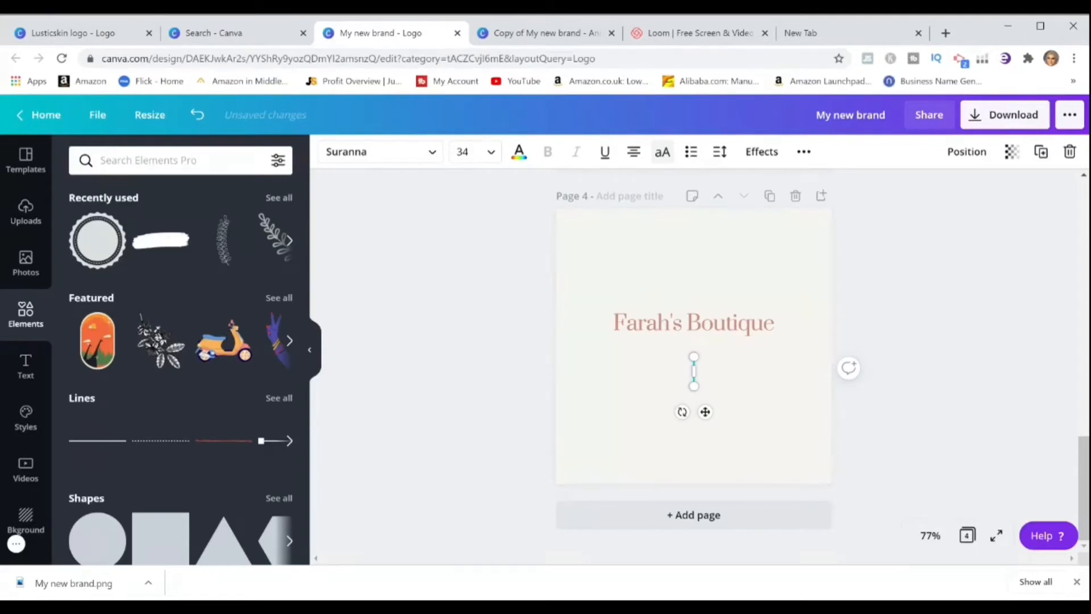
{"action": "type", "text": "MODEST"}
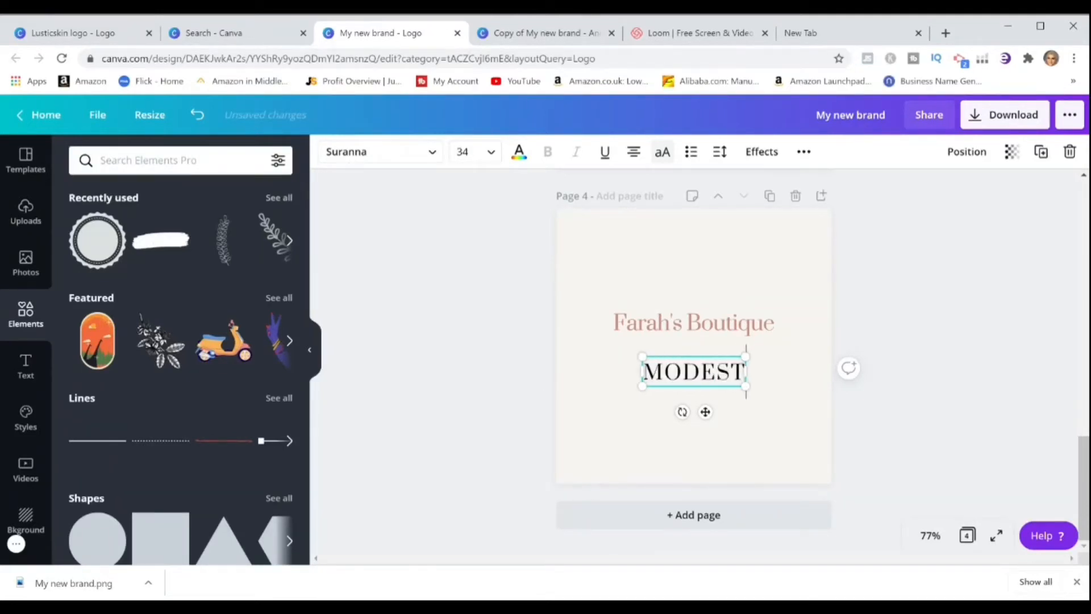
{"action": "type", "text": " FASHION"}
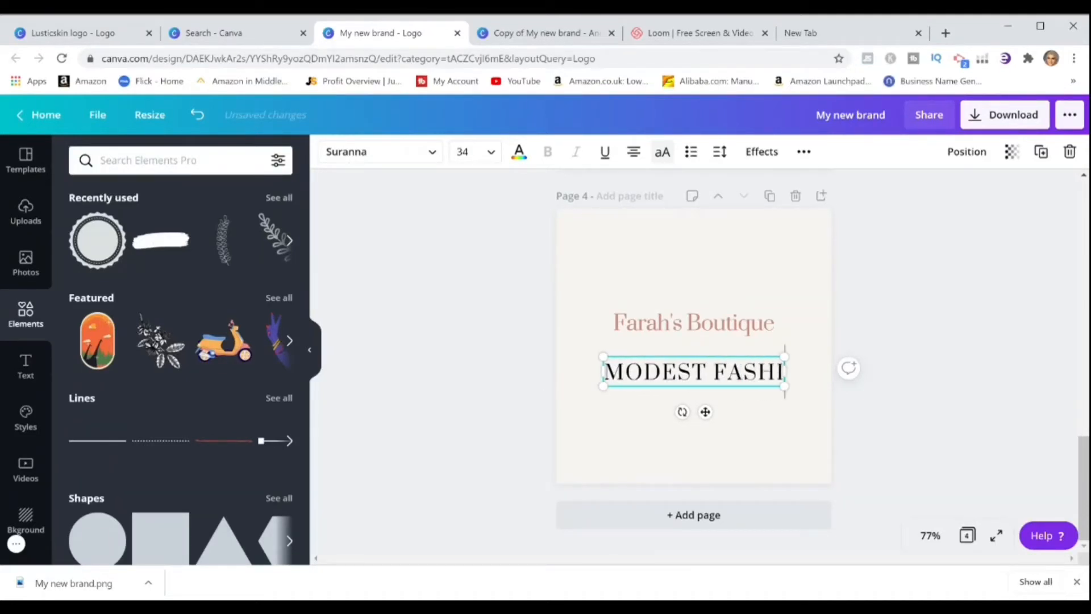
- Set the font size of "MODEST FASHION" to 28 and of the "Farah's Boutique" heading to 48
{"action": "left_click", "coordinate": [491, 152]}
{"action": "left_click_drag", "start_coordinate": [542, 217], "coordinate": [542, 264]}
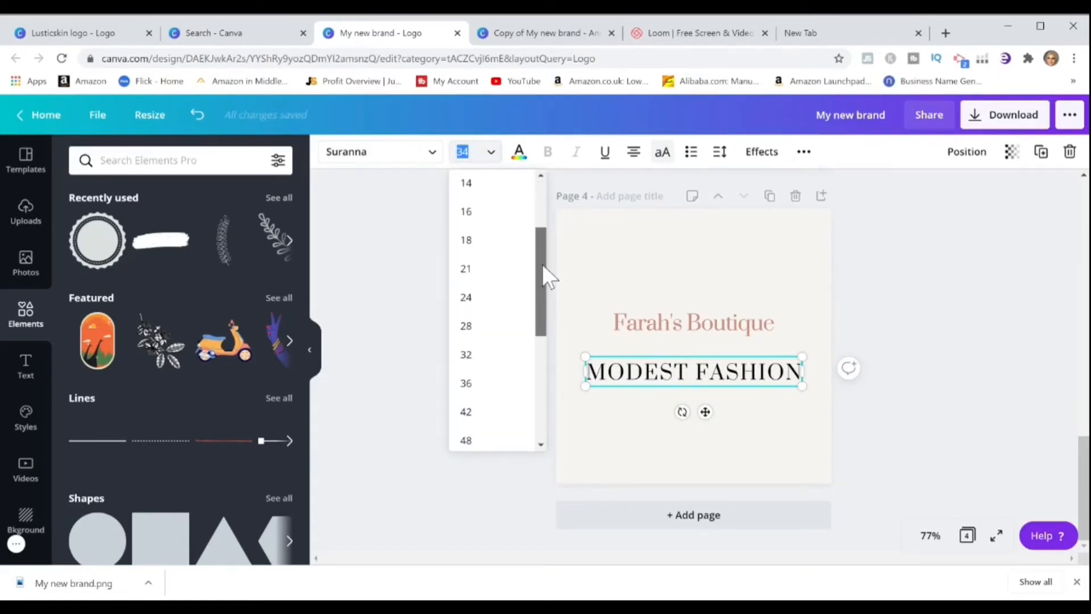
{"action": "left_click", "coordinate": [469, 325]}
{"action": "left_click", "coordinate": [710, 327]}
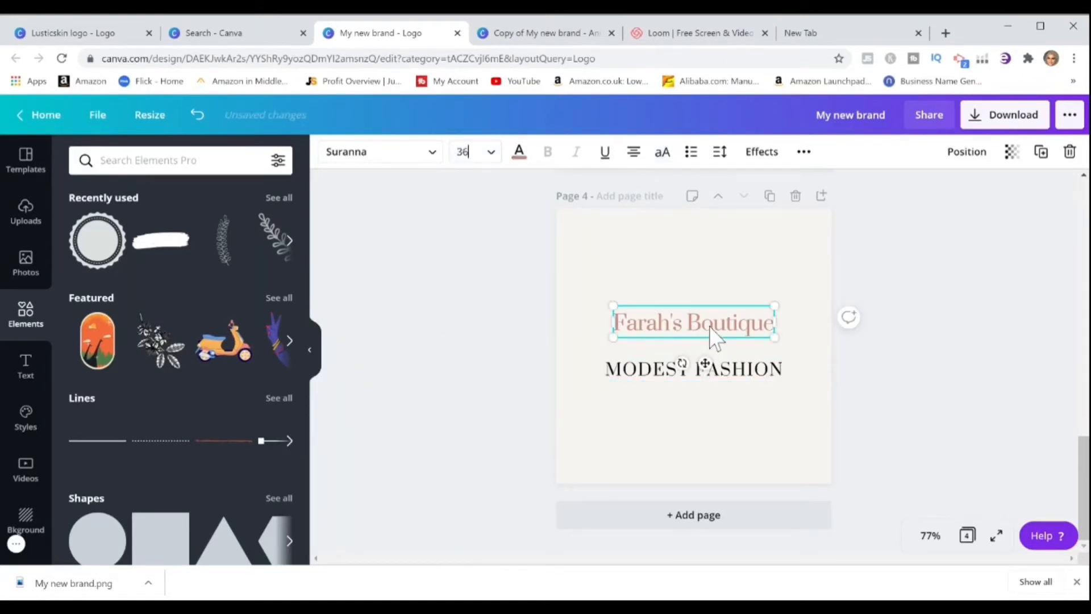
{"action": "left_click", "coordinate": [489, 157]}
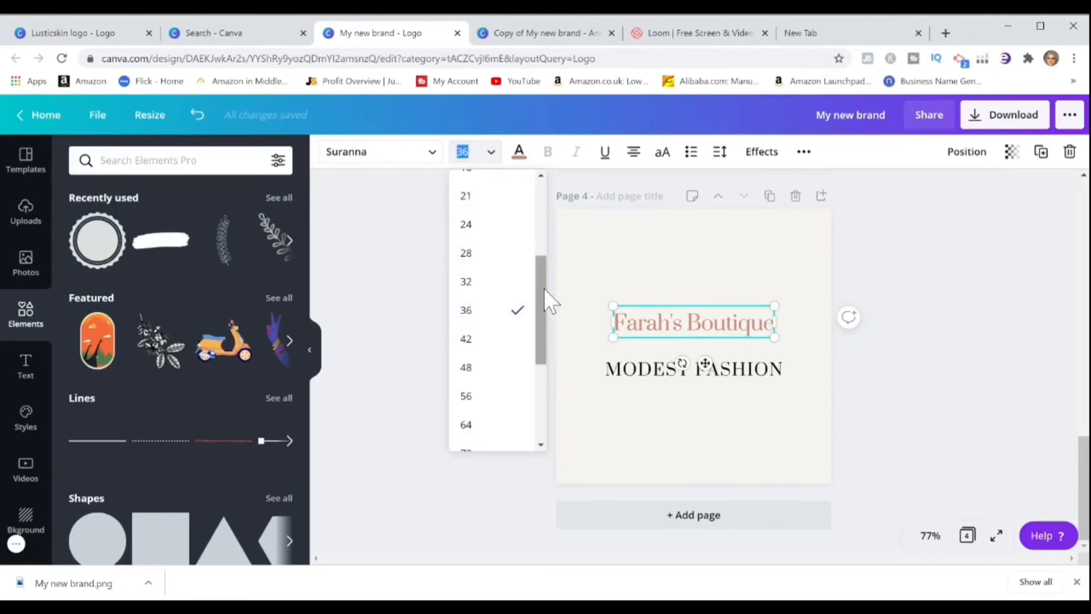
{"action": "left_click", "coordinate": [483, 371]}
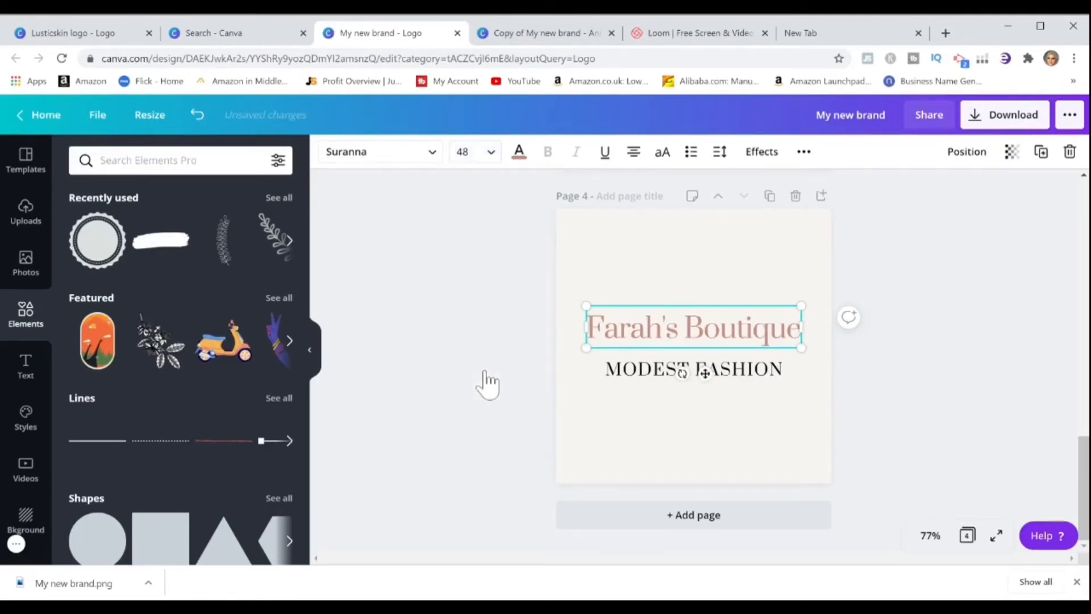
{"action": "left_click", "coordinate": [776, 438]}
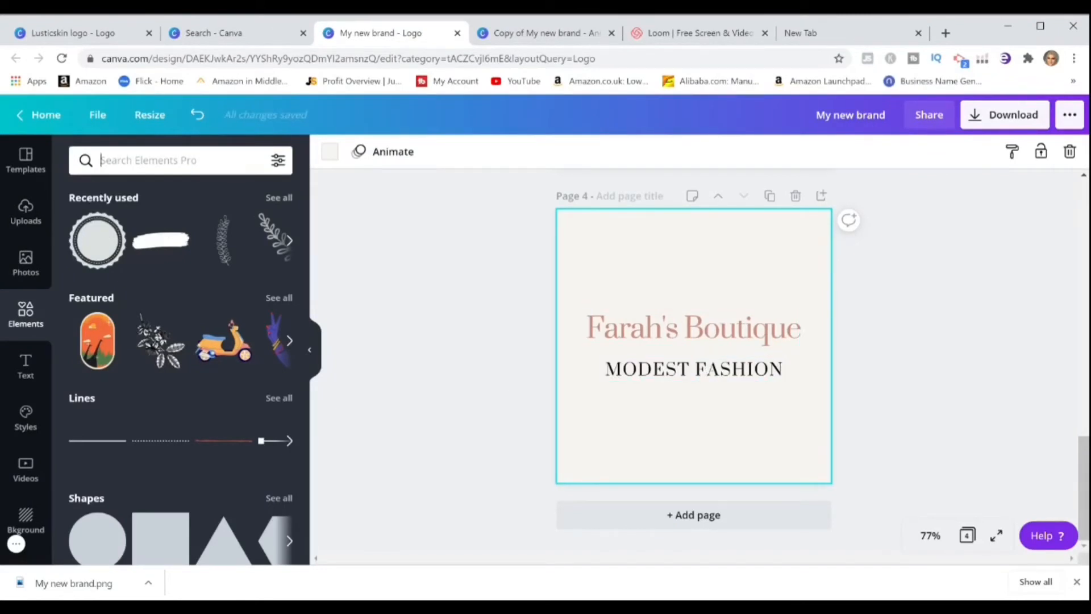
- Search the graphic elements for "fashion"
{"action": "left_click", "coordinate": [171, 161]}
{"action": "type", "text": "fashion"}
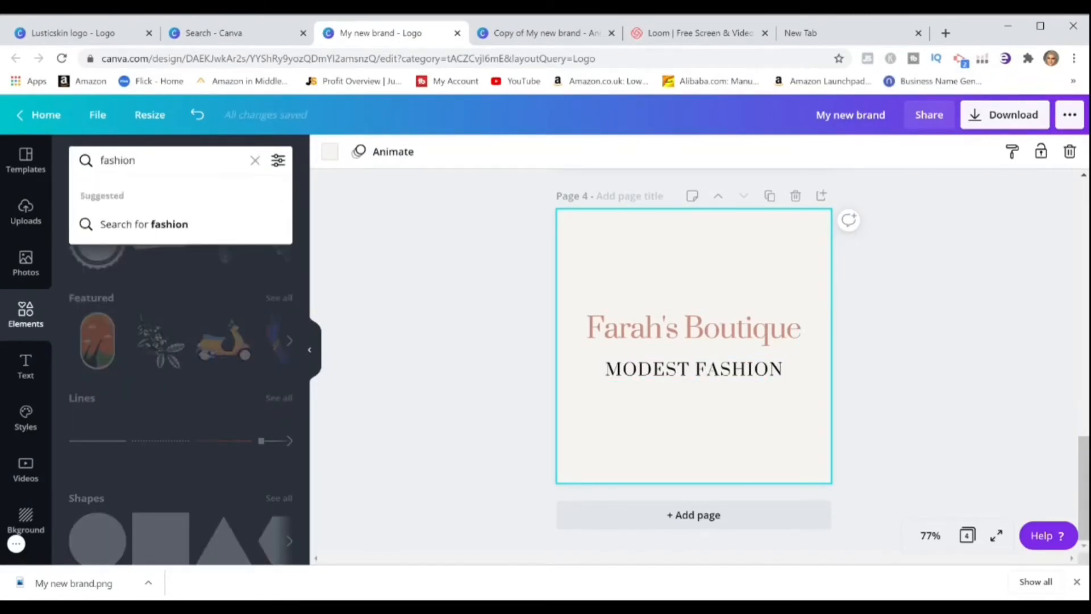
{"action": "key", "text": "Return"}
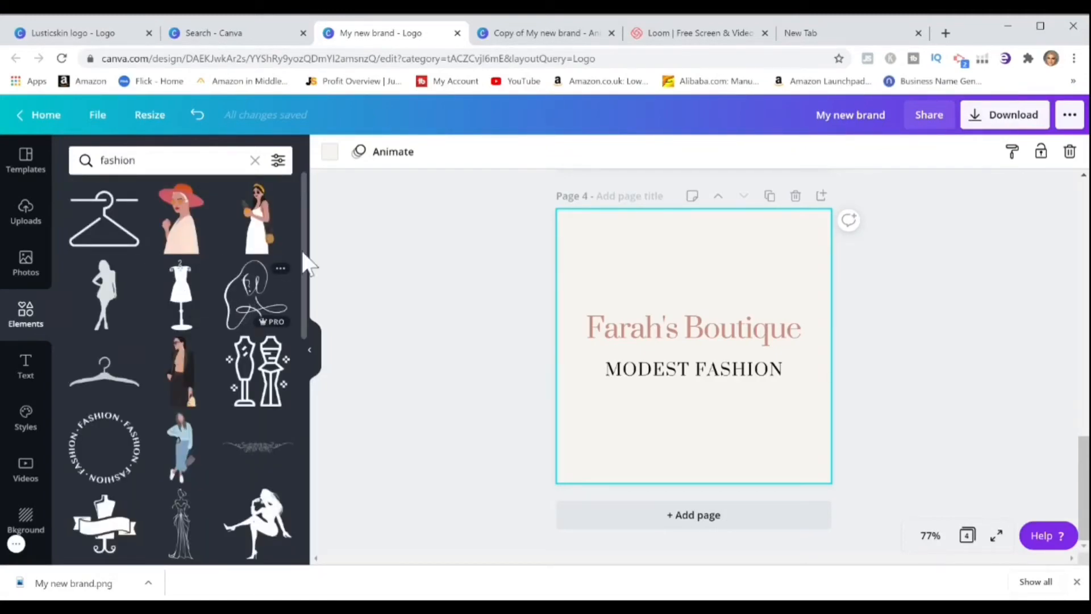
- Try the line-art woman's face graphic on page 4, scaled down above the "Farah's Boutique" heading
{"action": "left_click", "coordinate": [261, 320]}
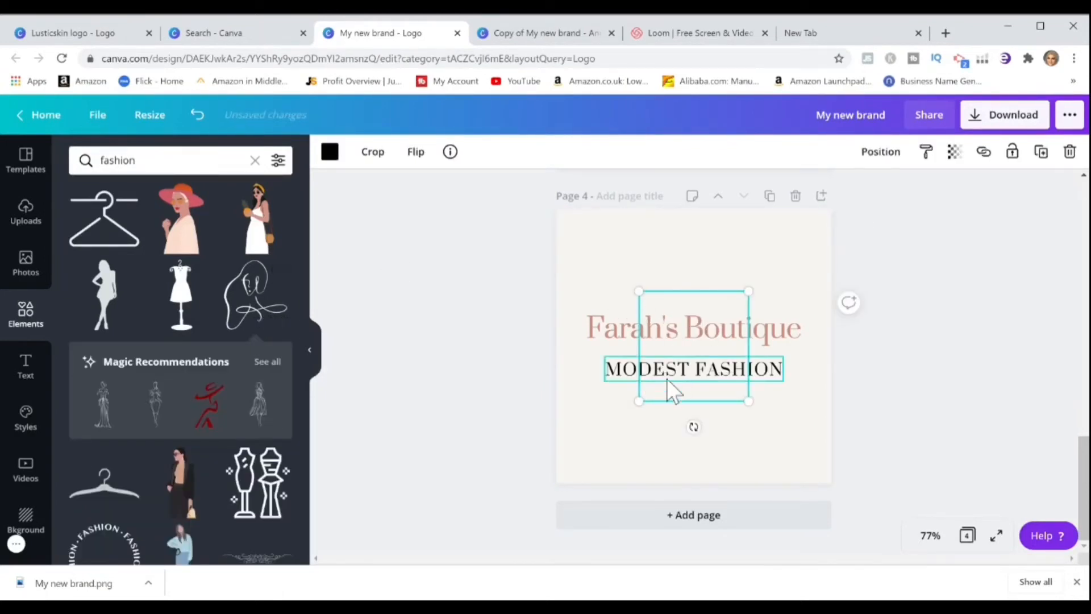
{"action": "left_click_drag", "start_coordinate": [670, 319], "coordinate": [689, 247]}
{"action": "left_click_drag", "start_coordinate": [771, 220], "coordinate": [686, 259]}
{"action": "left_click", "coordinate": [720, 449]}
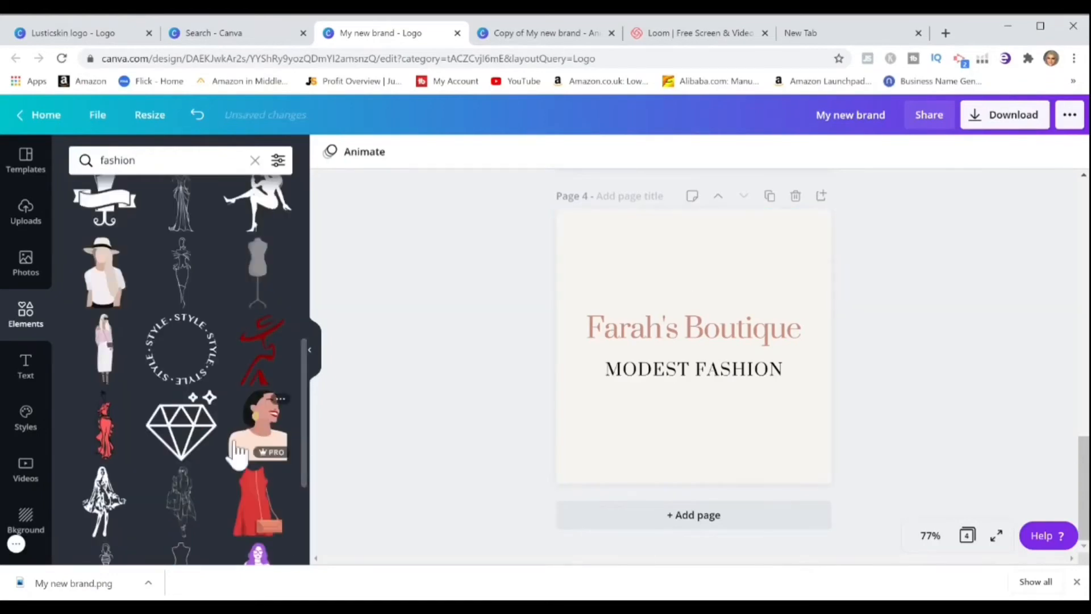
- Place a scaled-down diamond graphic above the "Farah's Boutique" heading on page 4 and move "MODEST FASHION" closer beneath the heading
{"action": "left_click", "coordinate": [193, 452]}
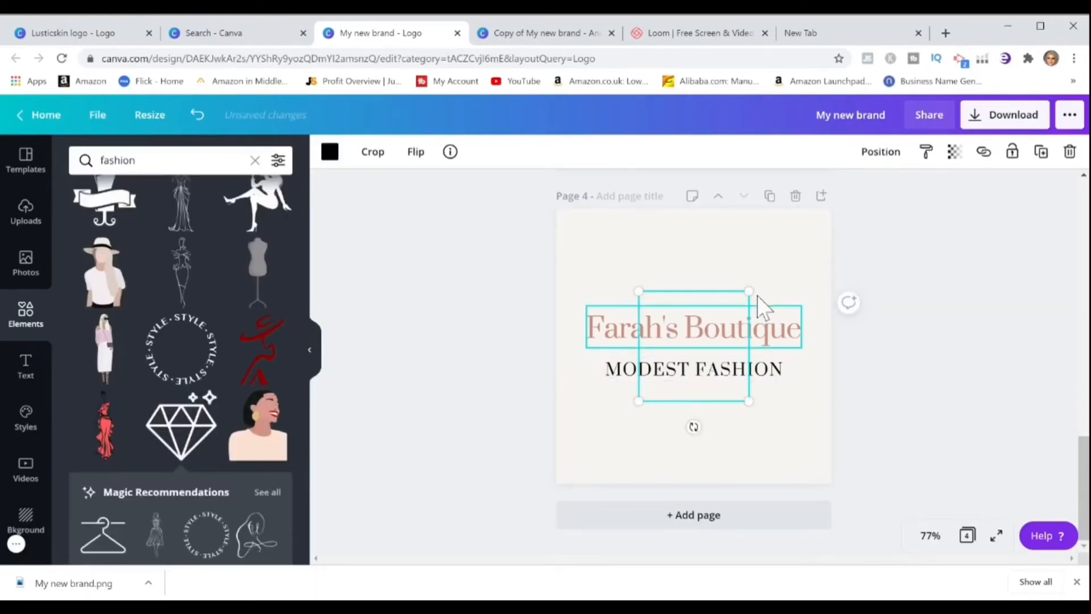
{"action": "left_click_drag", "start_coordinate": [749, 290], "coordinate": [680, 350]}
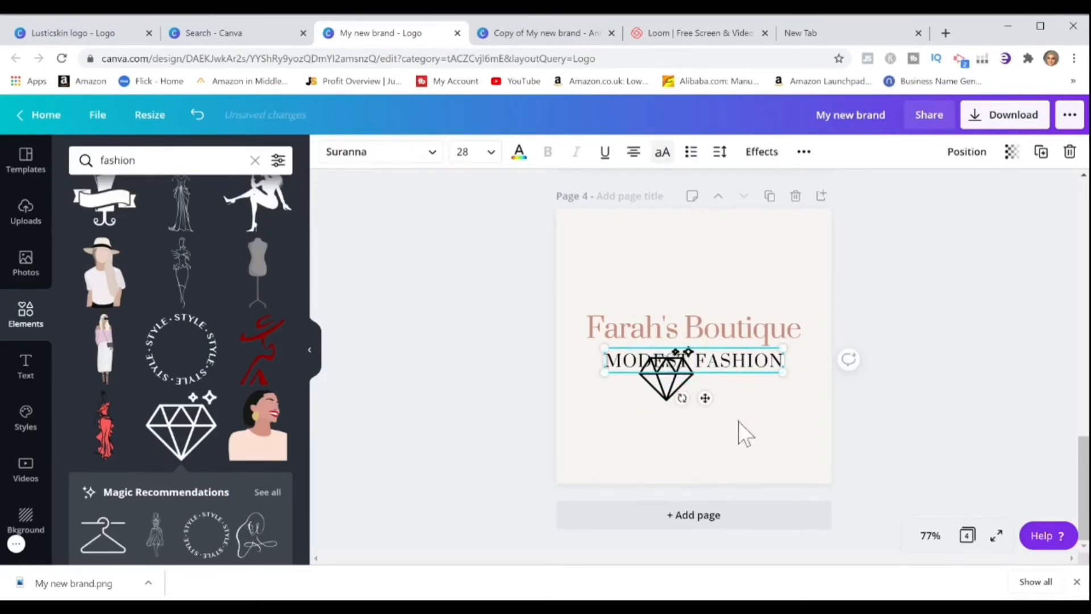
{"action": "left_click", "coordinate": [663, 393]}
{"action": "left_click_drag", "start_coordinate": [663, 398], "coordinate": [680, 289]}
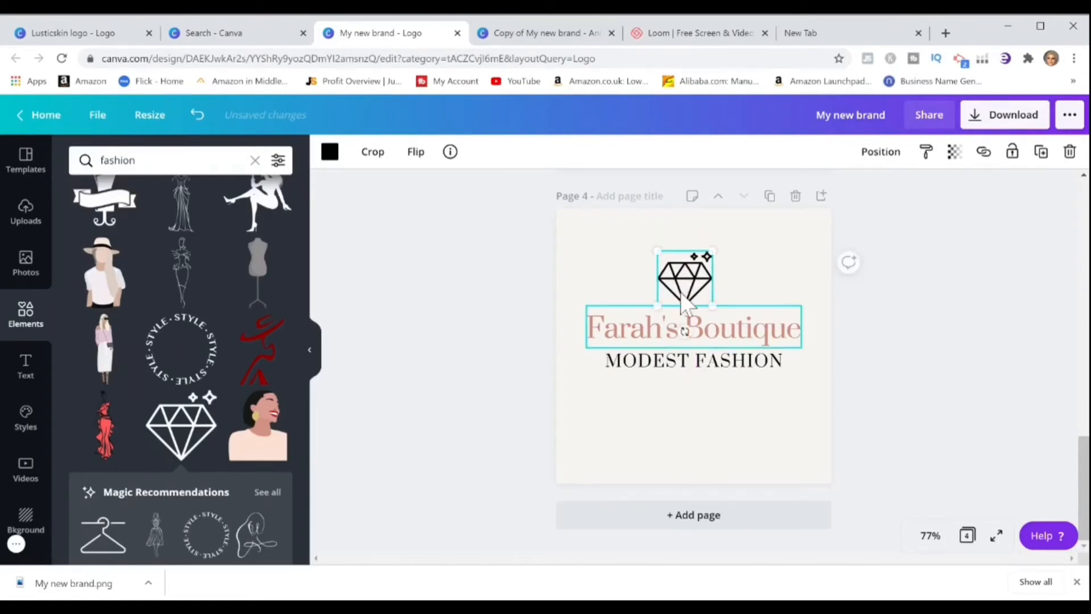
{"action": "left_click", "coordinate": [754, 406]}
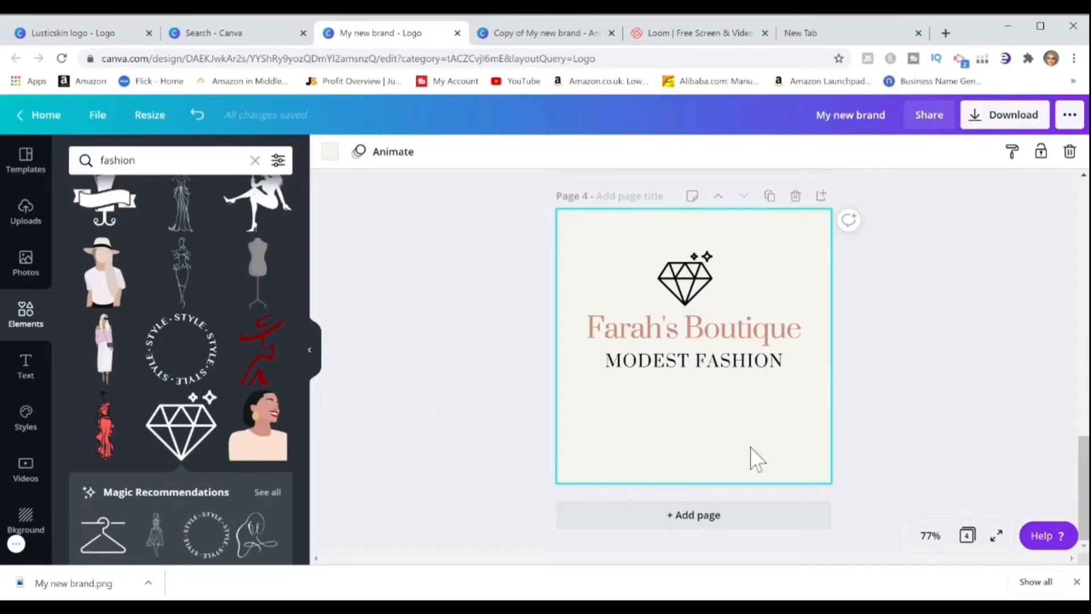
- Check the download options for the logo design, including file type, size and transparent background
{"action": "left_click", "coordinate": [894, 339]}
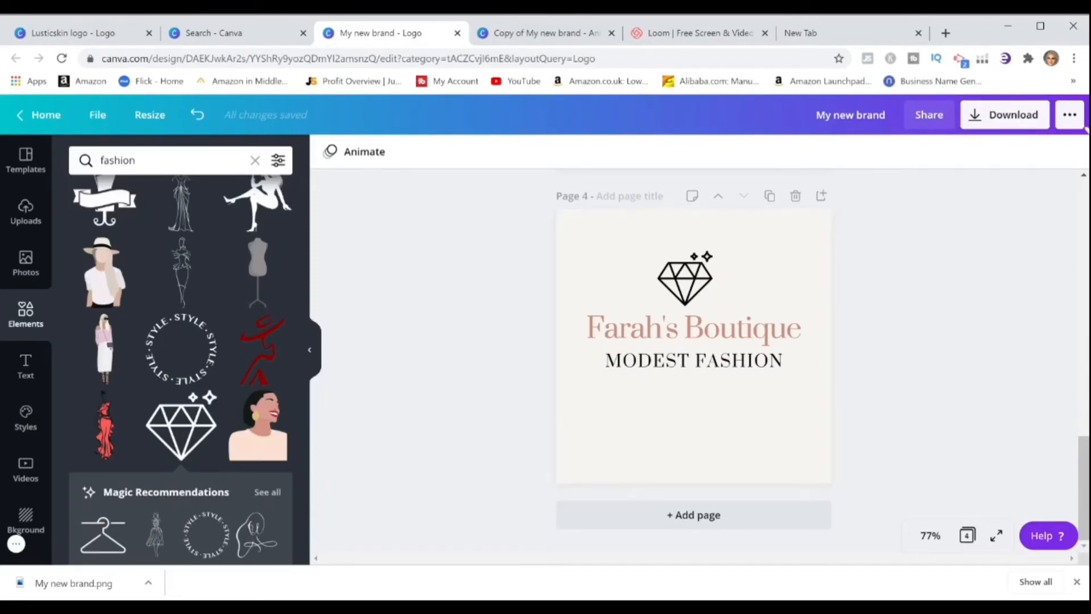
{"action": "left_click", "coordinate": [1002, 119]}
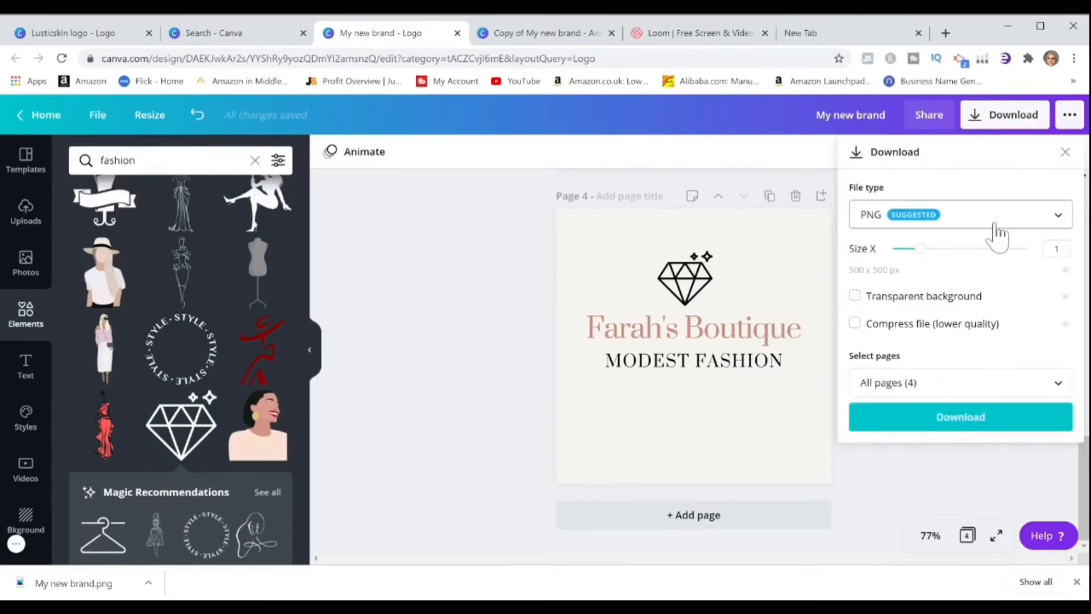
{"action": "left_click", "coordinate": [491, 267]}
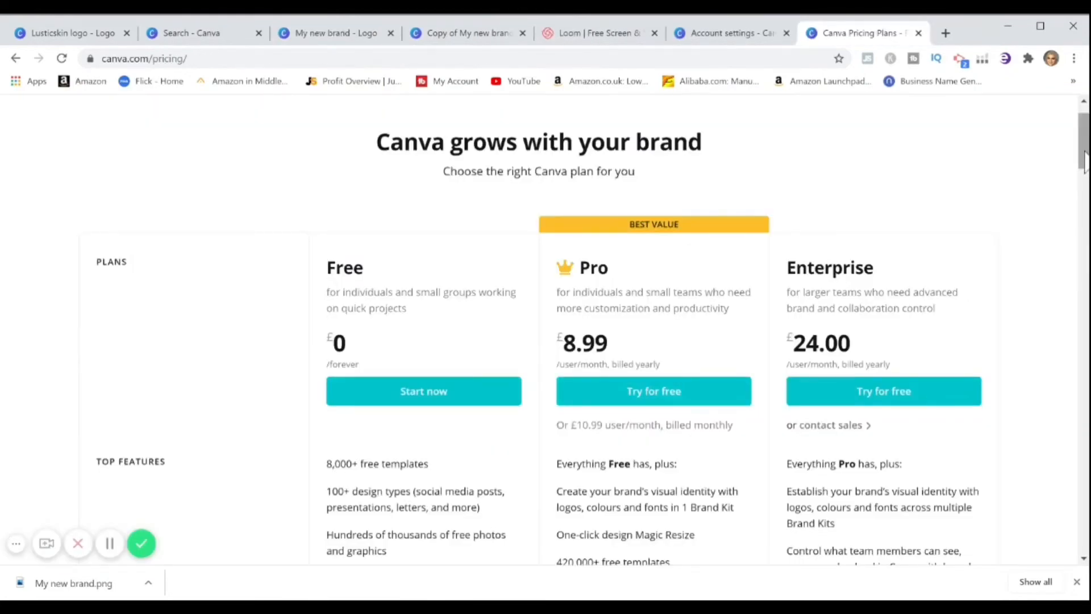
- Compare the prices and top features of the Free, Pro and Enterprise plans on the Canva pricing page, including the photo Background Remover
{"action": "left_click_drag", "start_coordinate": [1084, 162], "coordinate": [1085, 182]}
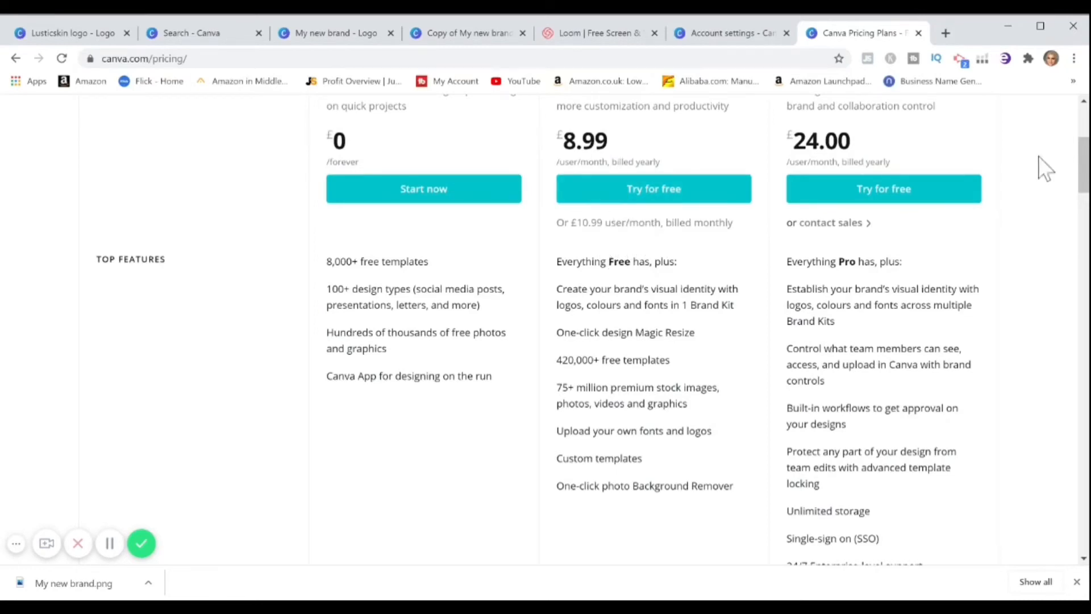
{"action": "left_click_drag", "start_coordinate": [1085, 174], "coordinate": [1086, 170]}
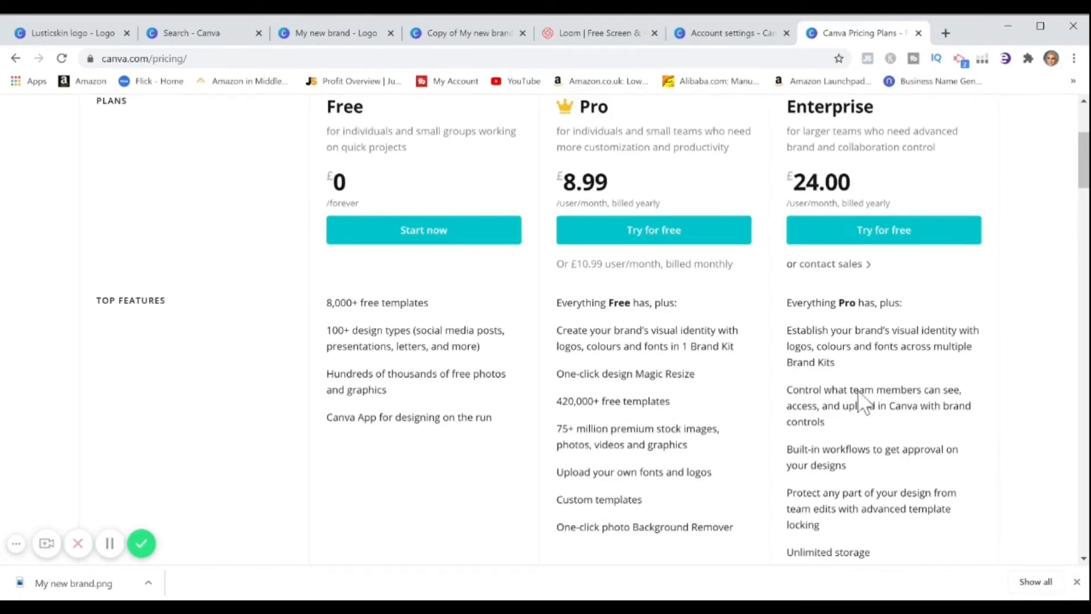
{"action": "left_click_drag", "start_coordinate": [1083, 187], "coordinate": [1084, 195]}
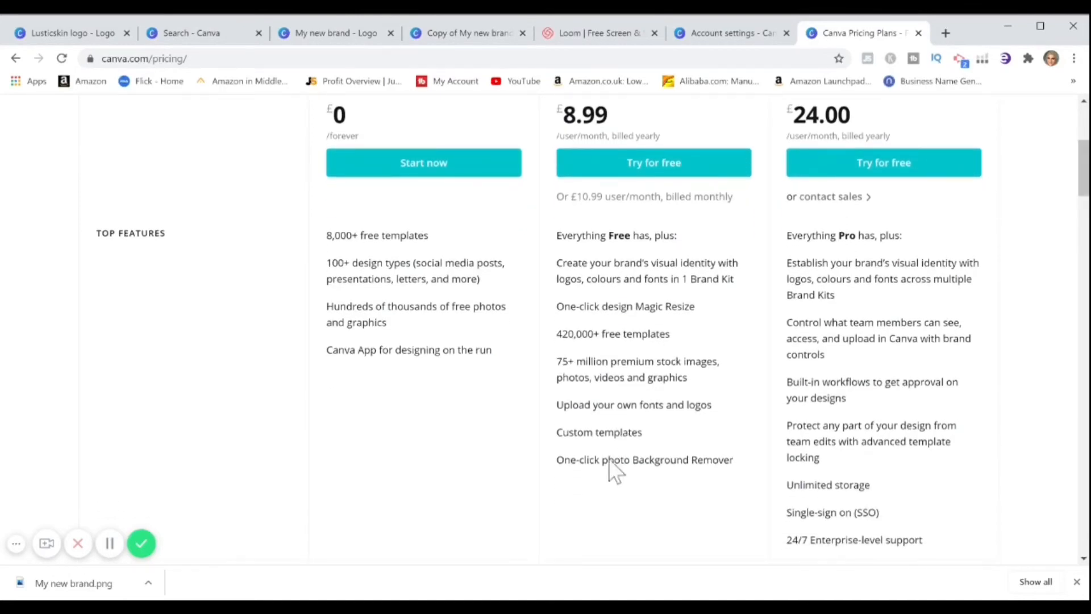
{"action": "left_click_drag", "start_coordinate": [557, 460], "coordinate": [734, 457]}
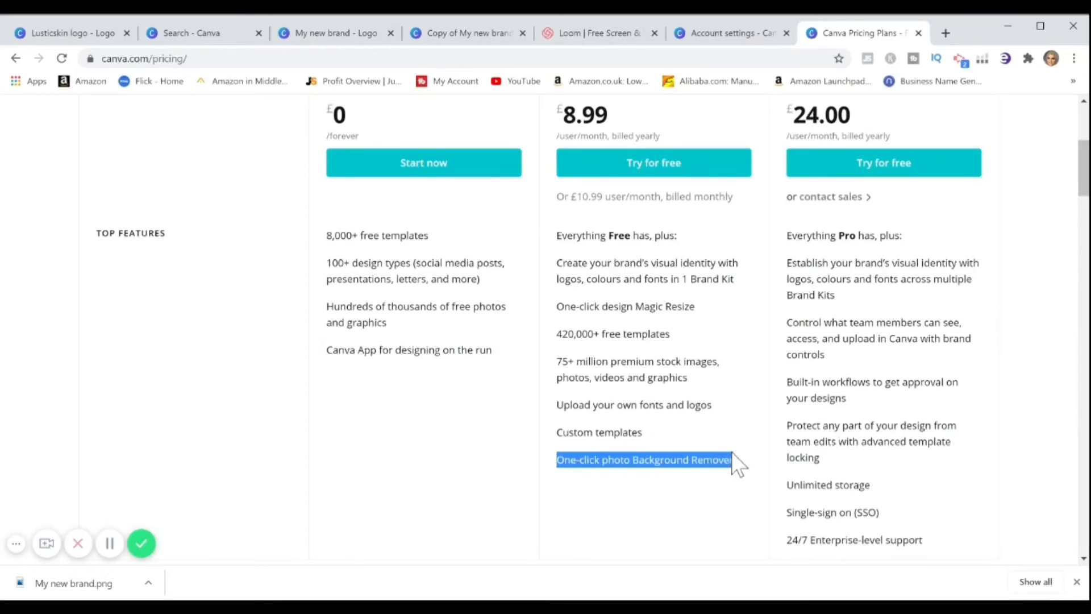
{"action": "left_click", "coordinate": [703, 509]}
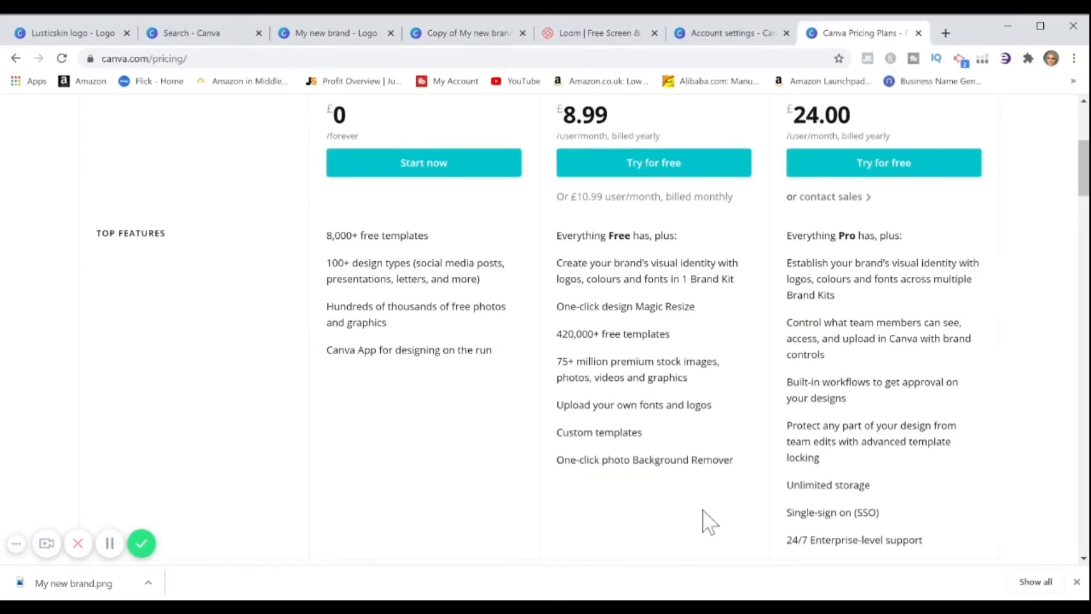